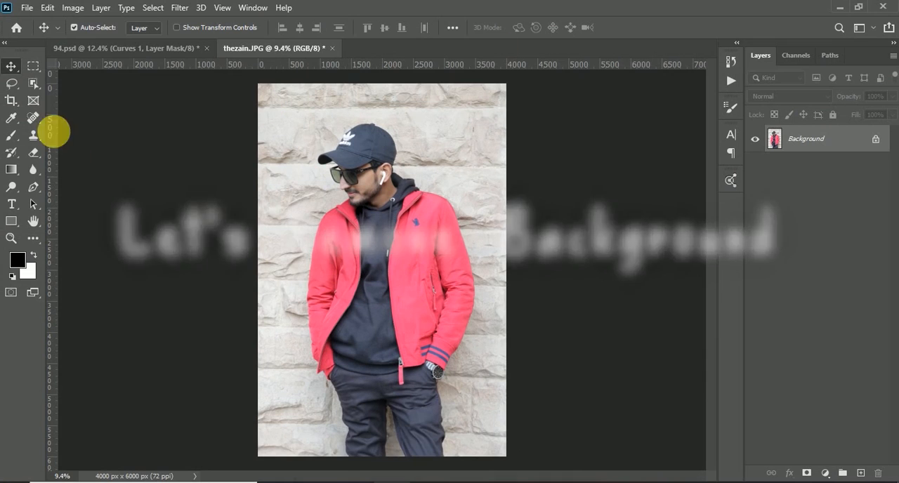
Select the man with the Object Selection tool and Select Subject, and open the selection in Select and Mask.
click(35, 84)
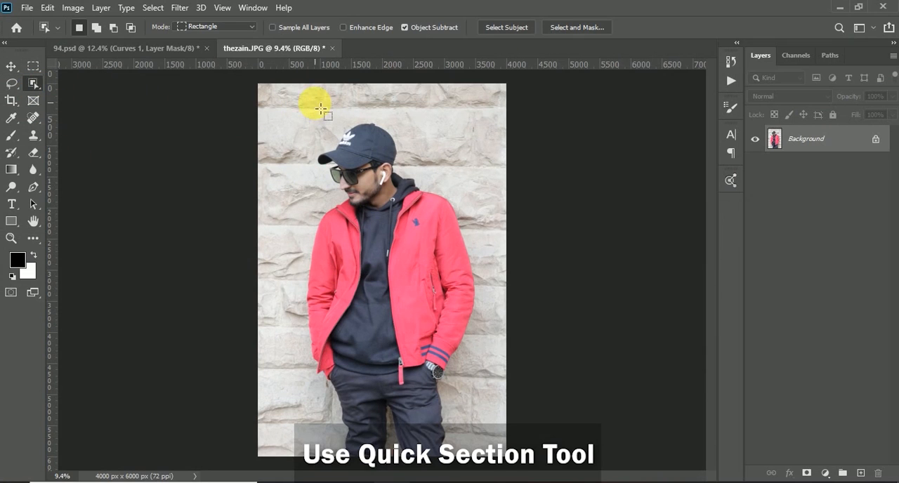
mouse_move(302, 100)
mouse_down()
mouse_move(443, 292)
mouse_move(473, 398)
mouse_move(501, 451)
mouse_move(497, 468)
mouse_up()
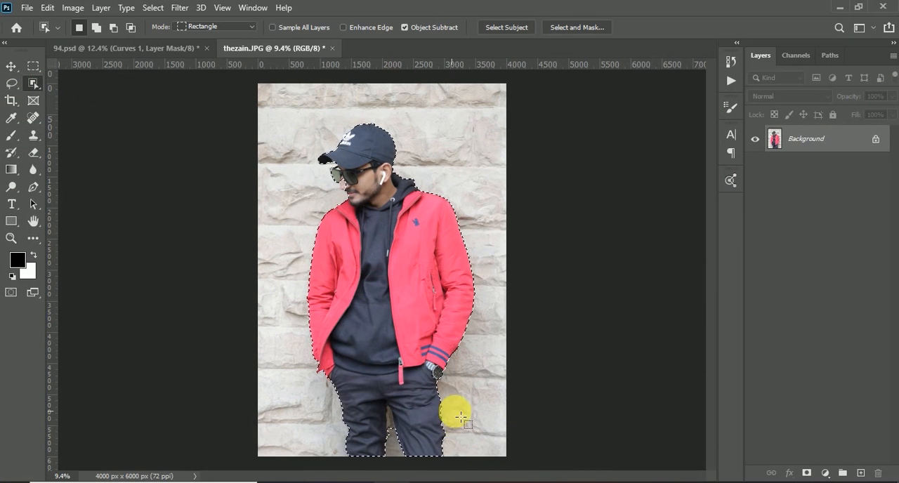
click(503, 28)
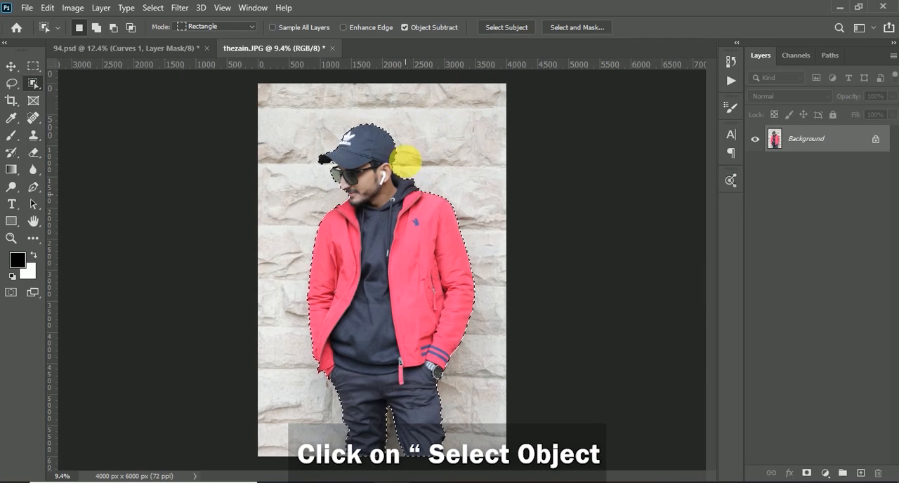
click(577, 27)
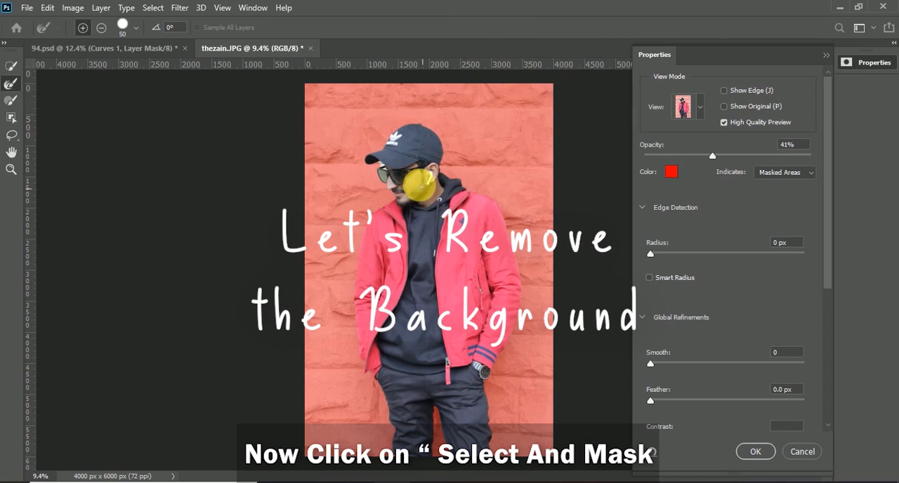
Brush the mask edge between the cap brim and sunglasses to exclude the wall and restore the face, enlarging the brush to 90.
scroll(378, 155, up, 10)
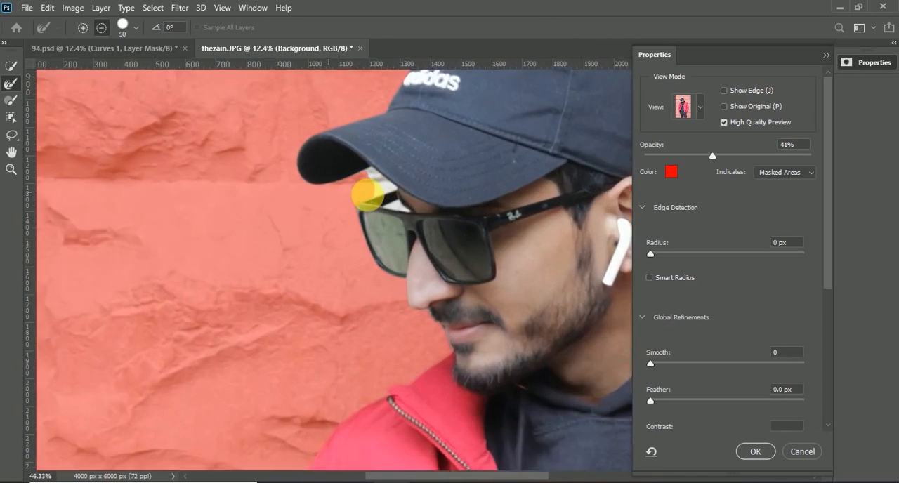
drag(378, 185, 380, 269)
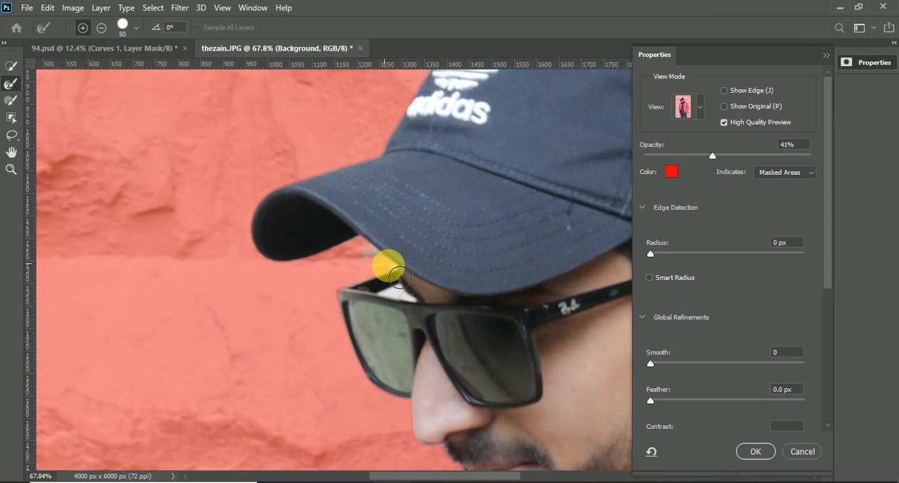
key(bracketright)
key(bracketright)
key(bracketright)
key(bracketright)
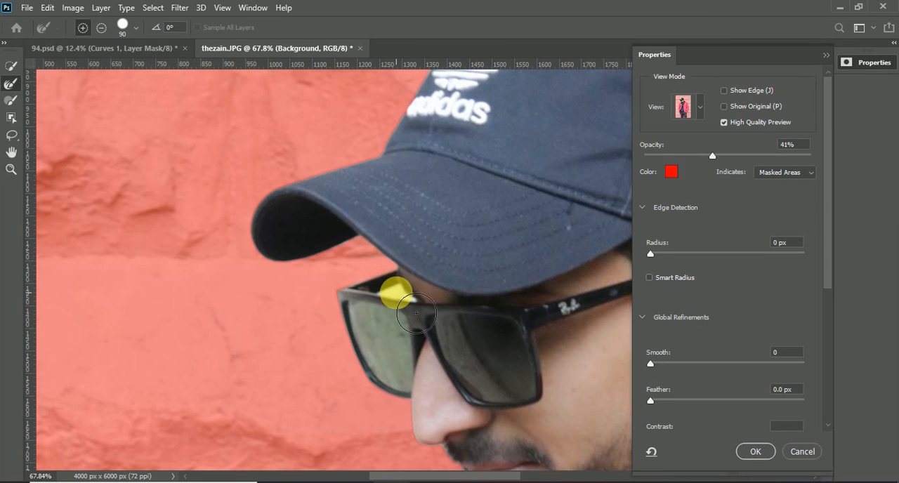
scroll(400, 288, down, 3)
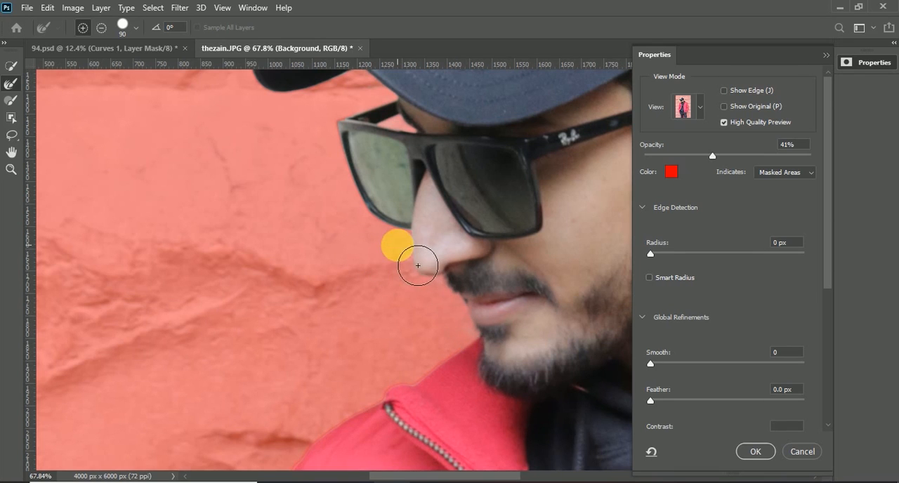
scroll(351, 250, down, 5)
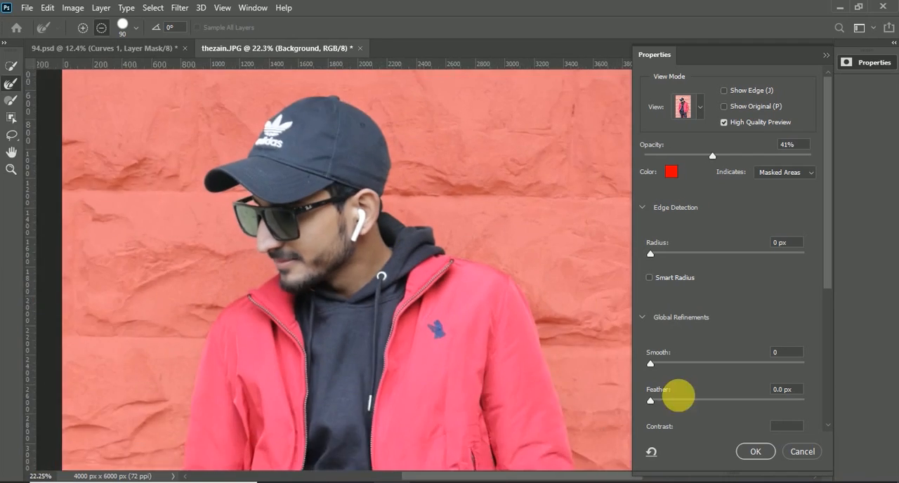
Set the mask's edge radius to 1 px, smoothing to 3 and feather to 1.0 px.
scroll(311, 220, up, 4)
scroll(477, 179, down, 1)
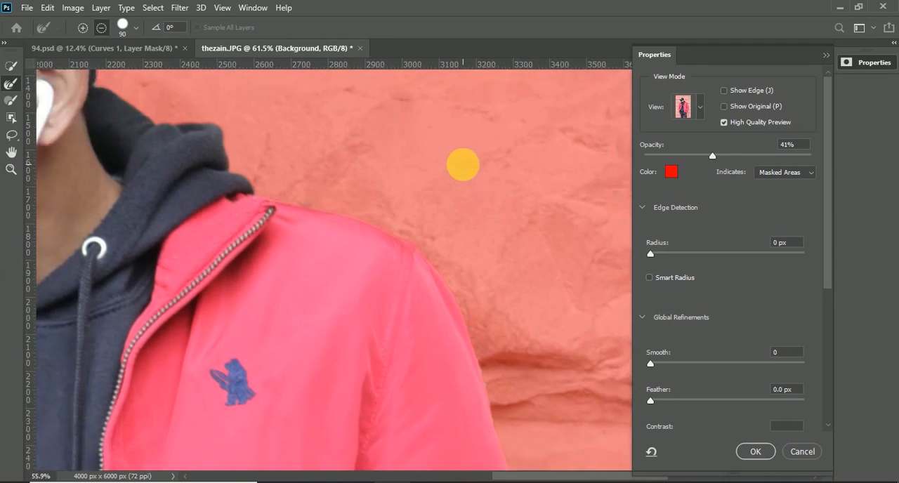
scroll(493, 287, down, 2)
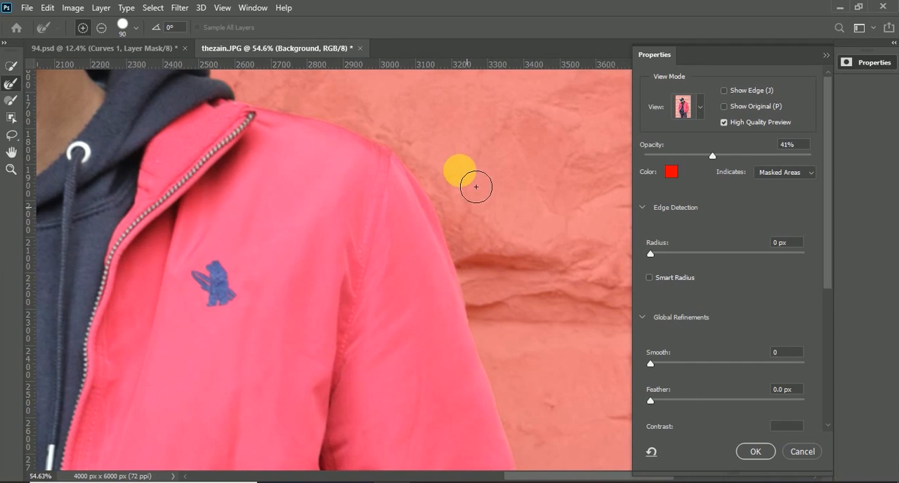
scroll(473, 185, down, 2)
scroll(463, 179, down, 7)
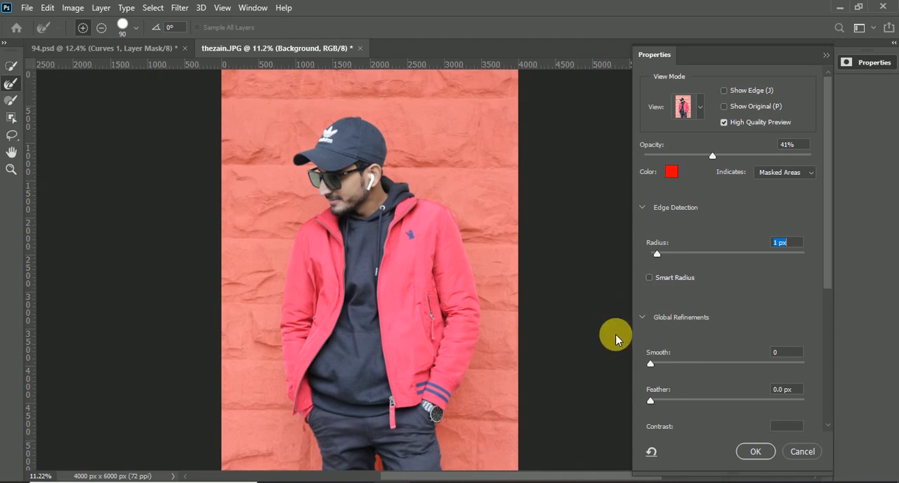
click(652, 363)
scroll(647, 393, down, 3)
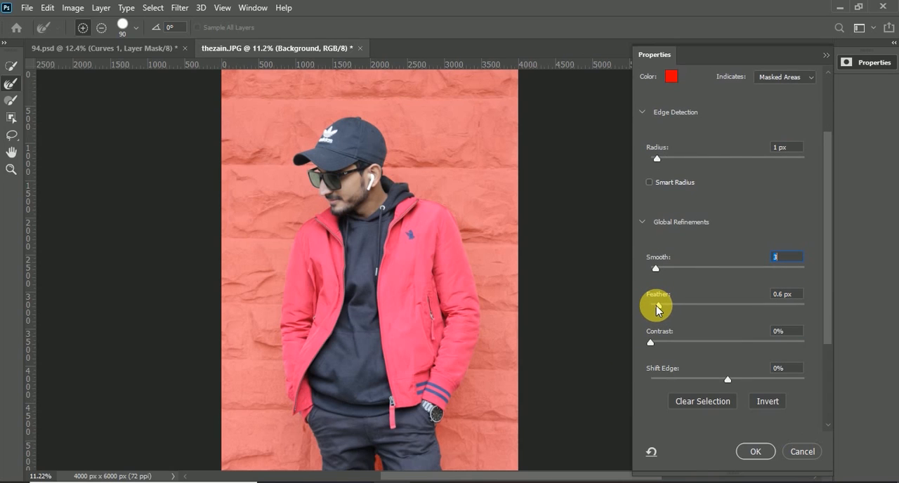
drag(657, 305, 660, 305)
scroll(700, 349, down, 4)
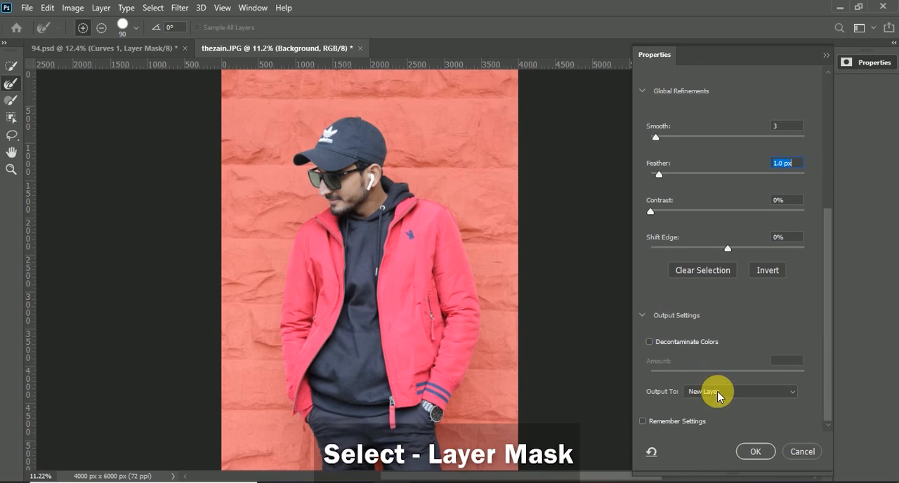
Output the refined selection as a layer mask.
click(713, 391)
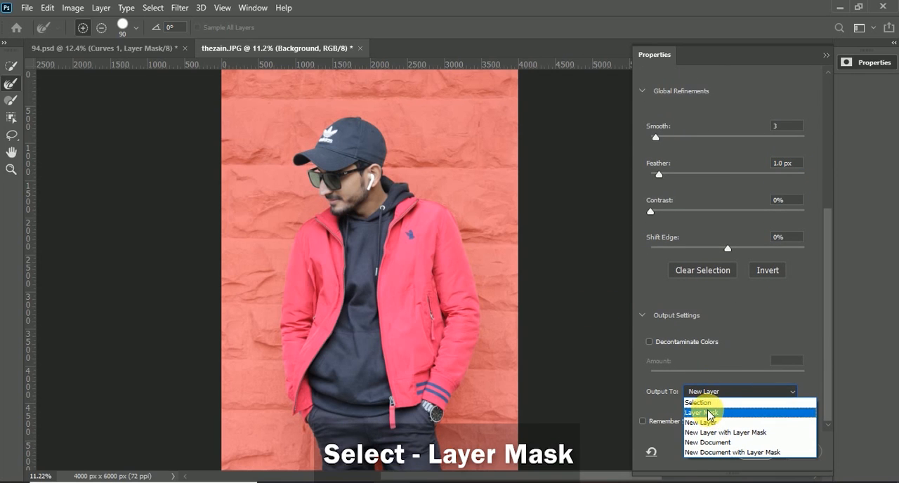
click(711, 412)
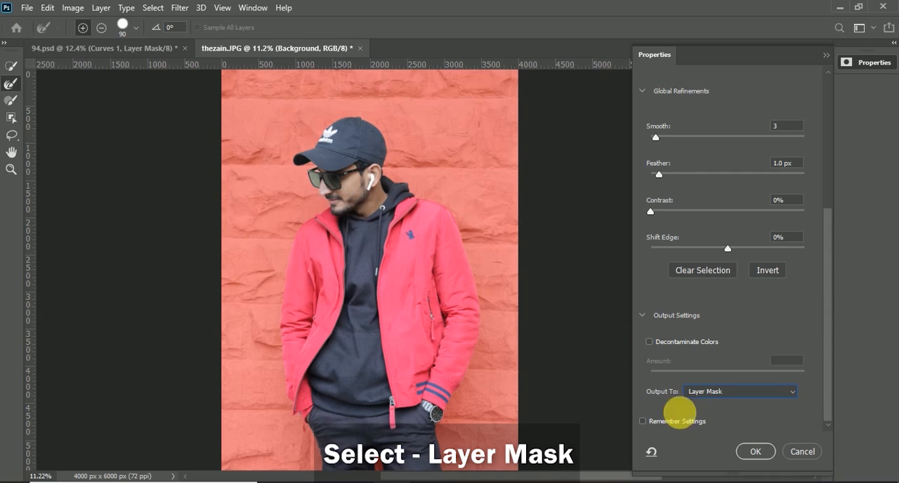
click(751, 451)
Examine the cut-out's edges around the man and his jacket.
scroll(421, 261, up, 3)
scroll(440, 265, down, 4)
scroll(433, 237, up, 1)
scroll(382, 134, up, 4)
scroll(512, 171, down, 1)
scroll(512, 186, down, 2)
scroll(512, 202, down, 3)
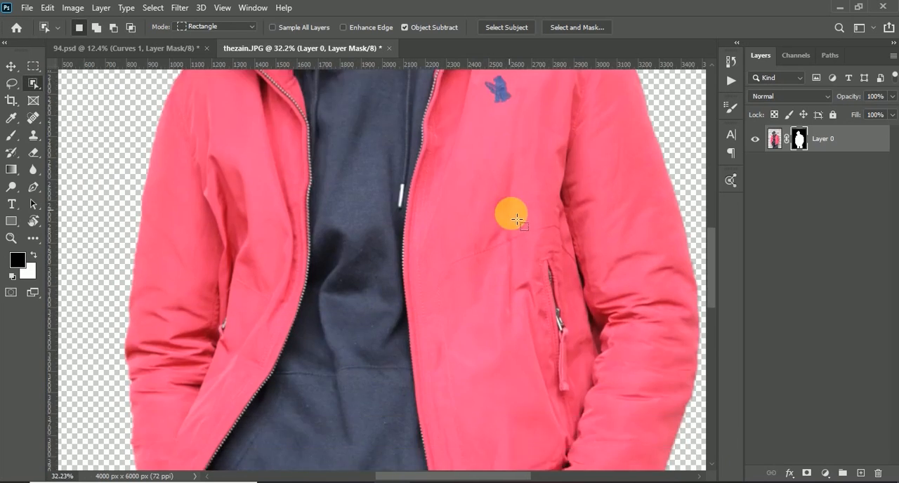
scroll(508, 206, down, 5)
Open the newspaper background image as a separate document.
key(v)
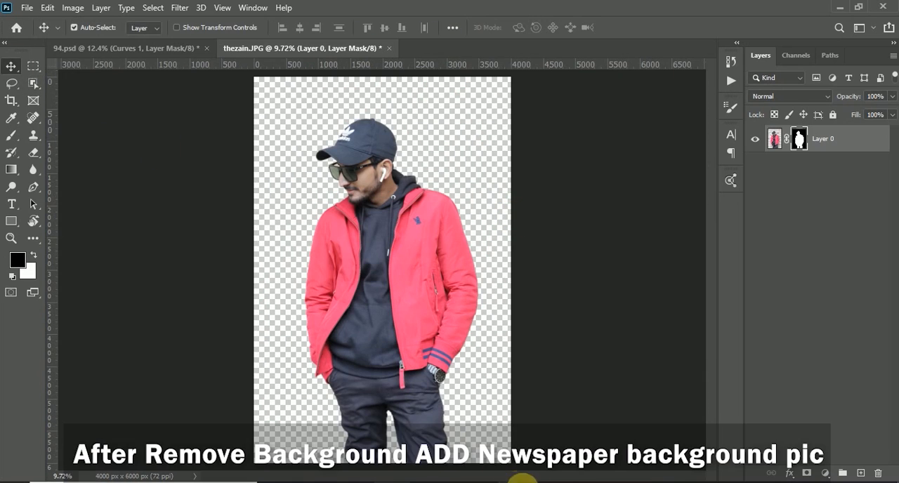
click(484, 482)
drag(243, 158, 467, 65)
Copy the cut-out model layer with its mask and paste it into the newspaper document.
click(337, 47)
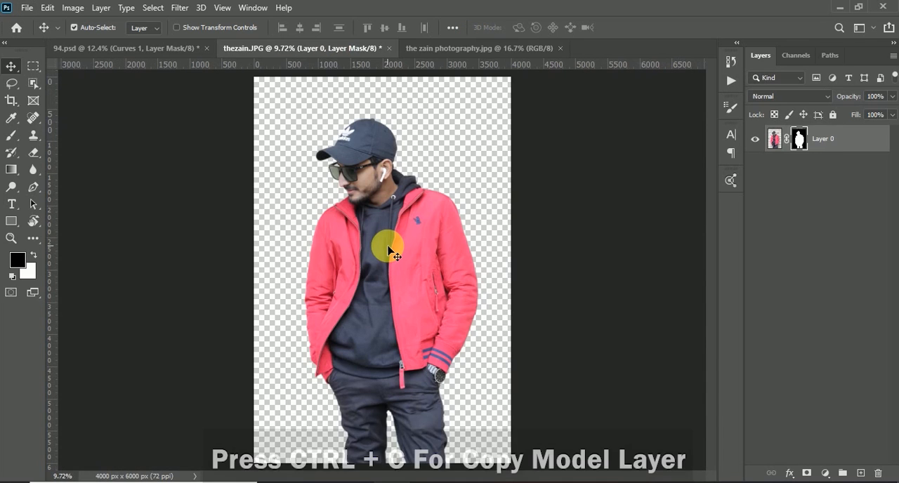
key(ctrl+c)
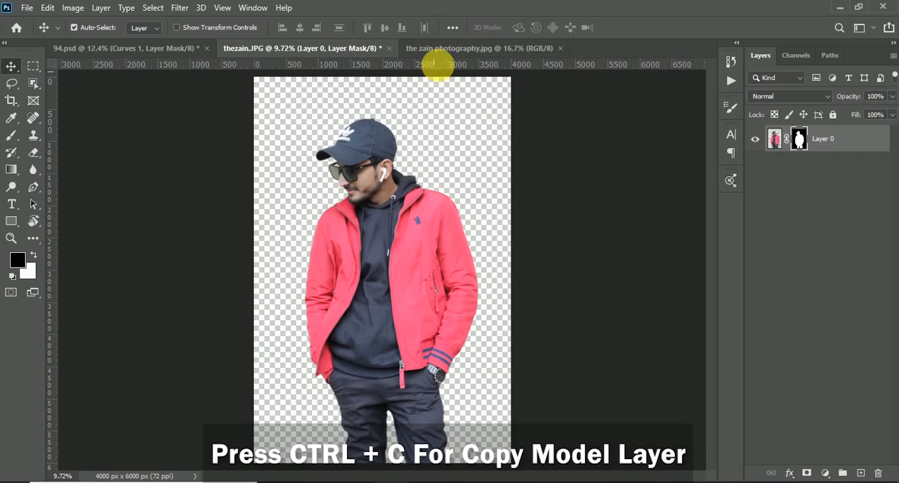
click(445, 48)
key(ctrl+v)
scroll(394, 253, down, 2)
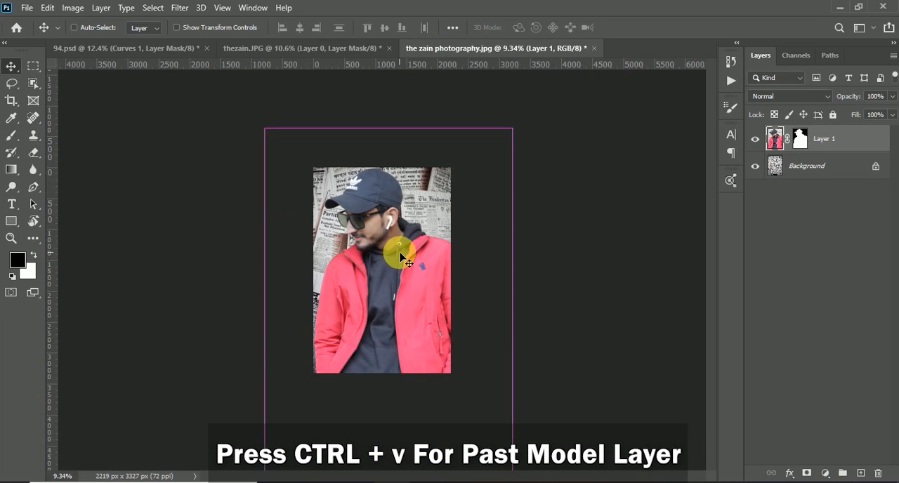
Scale the pasted model to about 61% and position him over the lower middle of the newspaper background.
key(ctrl+t)
drag(512, 128, 440, 196)
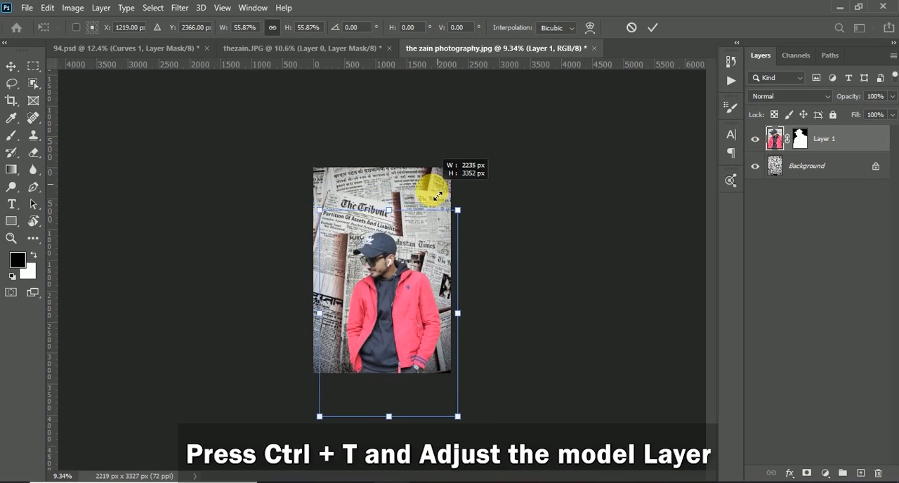
scroll(380, 270, up, 3)
drag(273, 168, 245, 129)
drag(423, 257, 421, 260)
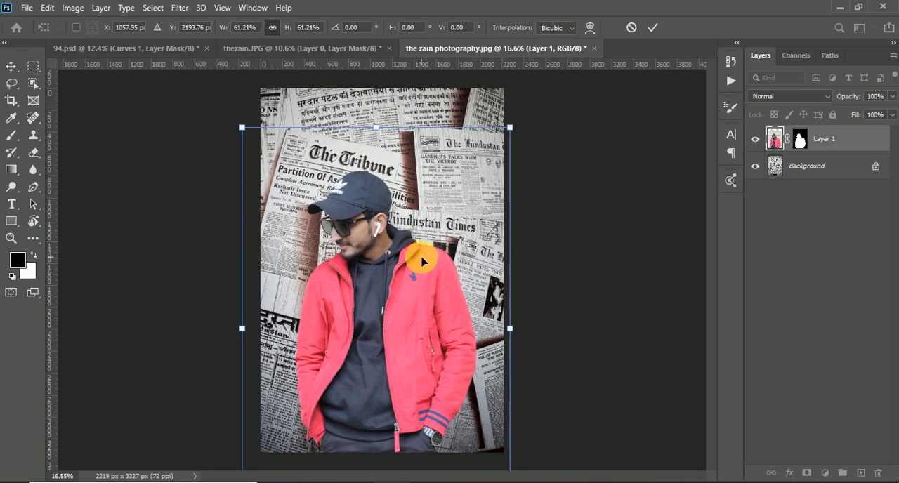
drag(465, 219, 463, 210)
click(650, 27)
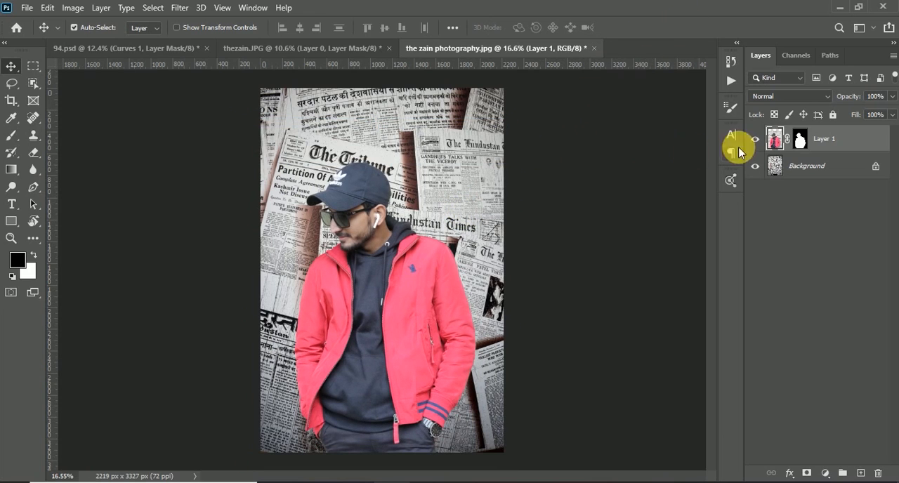
Target the model's layer mask and nudge the model slightly to the right.
click(800, 146)
key(shift+Right)
key(shift+Right)
key(shift+Right)
key(shift+Right)
key(shift+Right)
key(shift+Right)
key(shift+Right)
key(shift+Right)
key(shift+Right)
key(shift+Right)
key(shift+Right)
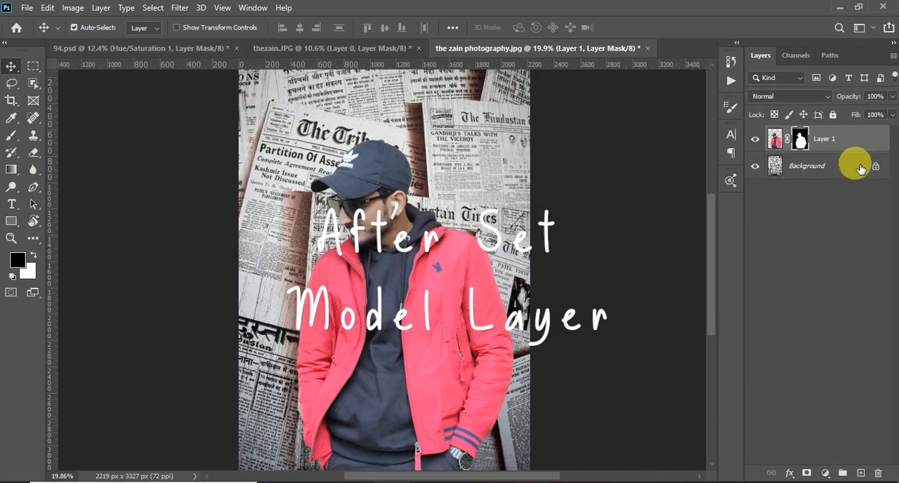
Add a Hue/Saturation adjustment layer directly above the newspaper background and enable Colorize.
click(861, 168)
click(825, 474)
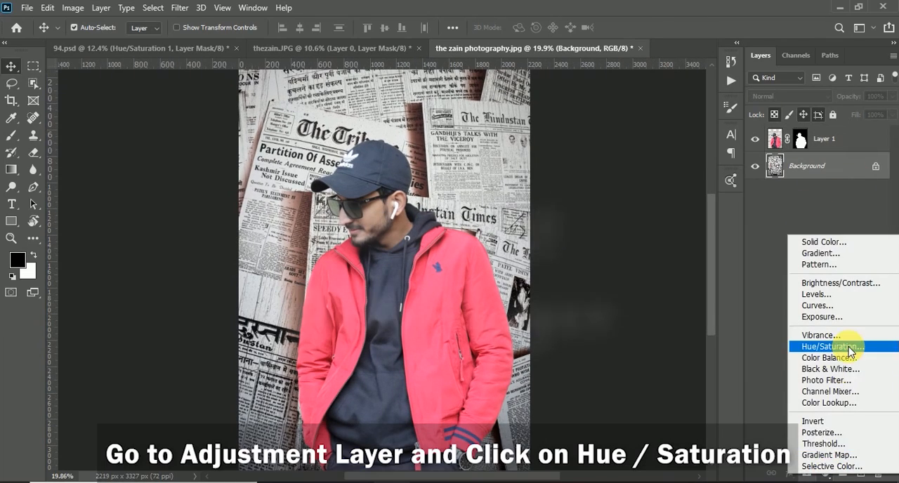
click(842, 345)
click(631, 351)
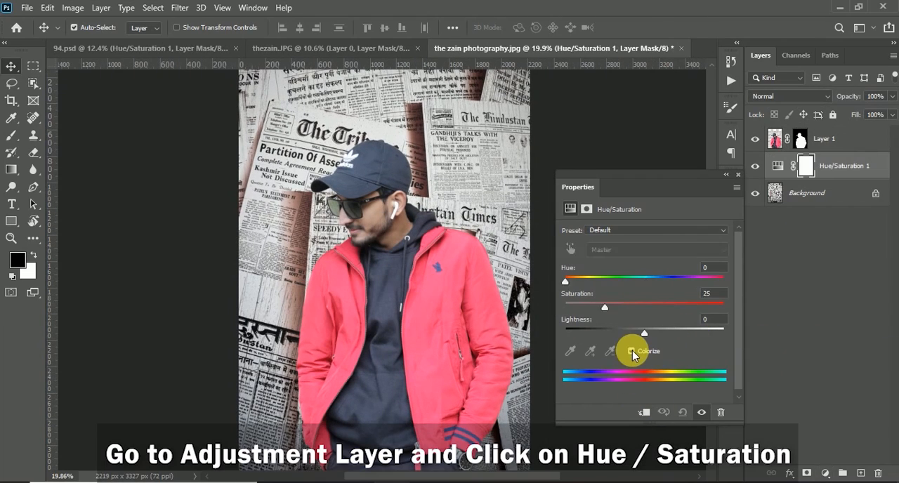
Try to set the Hue/Saturation layer's saturation to 180.
click(697, 295)
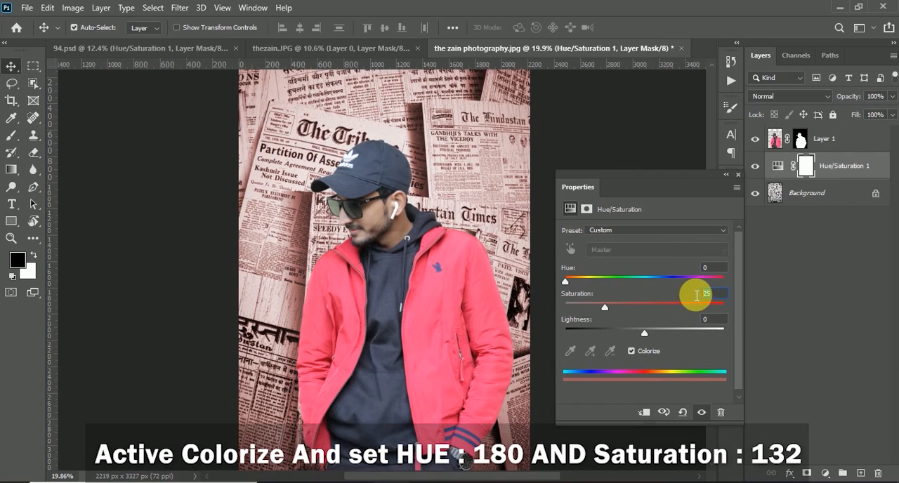
text(180)
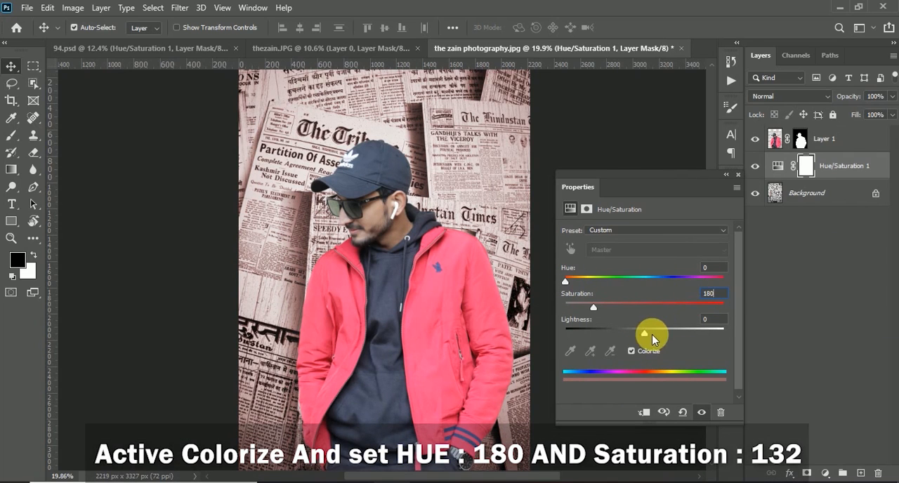
key(Return)
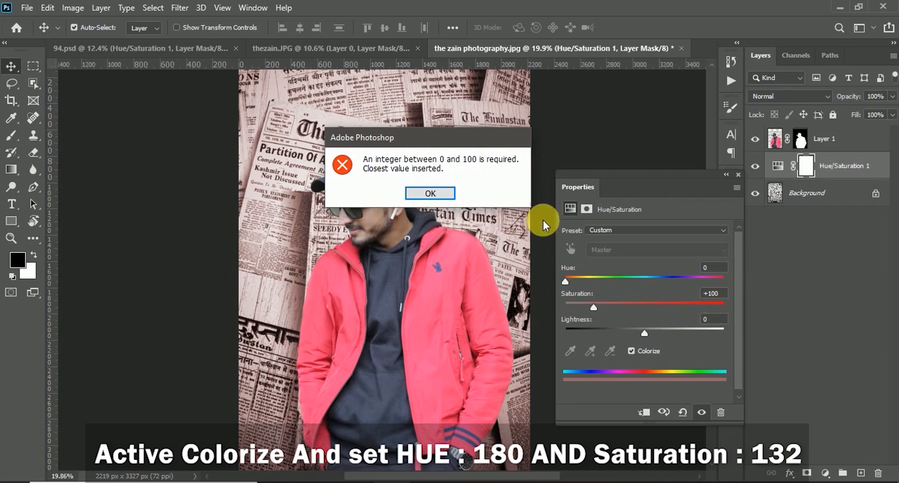
click(430, 193)
Set the adjustment's saturation to 32 and hue to 180, and compare the background with the adjustment off and on.
text(13)
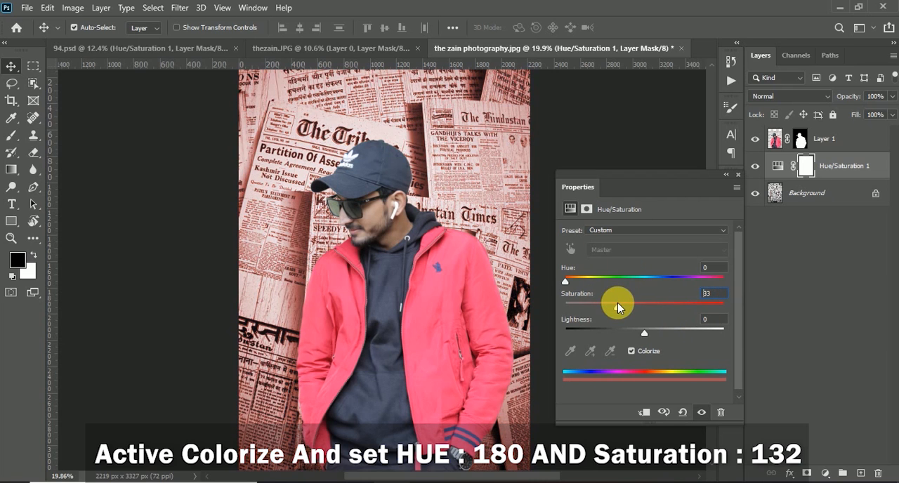
drag(565, 280, 692, 270)
text(180)
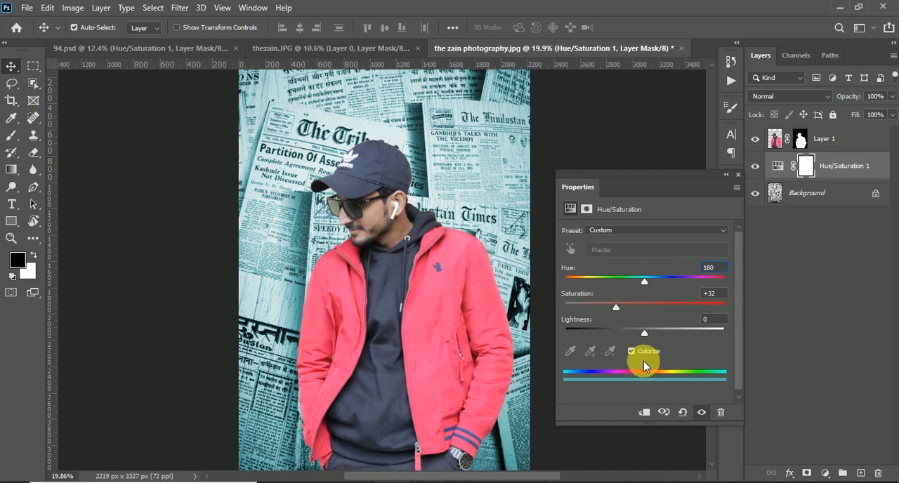
click(738, 175)
click(754, 167)
click(755, 166)
Check the model layer by toggling its visibility, and duplicate it.
click(798, 138)
click(753, 140)
click(754, 139)
key(ctrl+j)
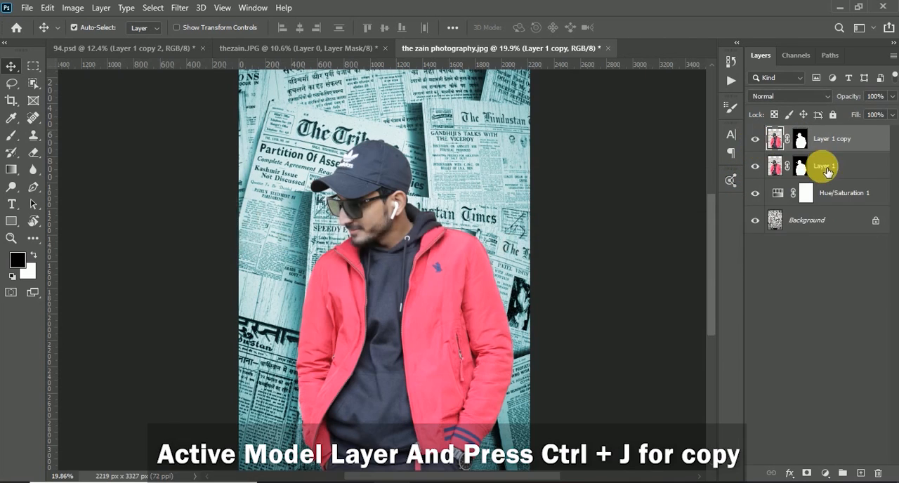
Convert the original model layer below the copy to a smart object and rasterize it.
right_click(819, 165)
click(776, 166)
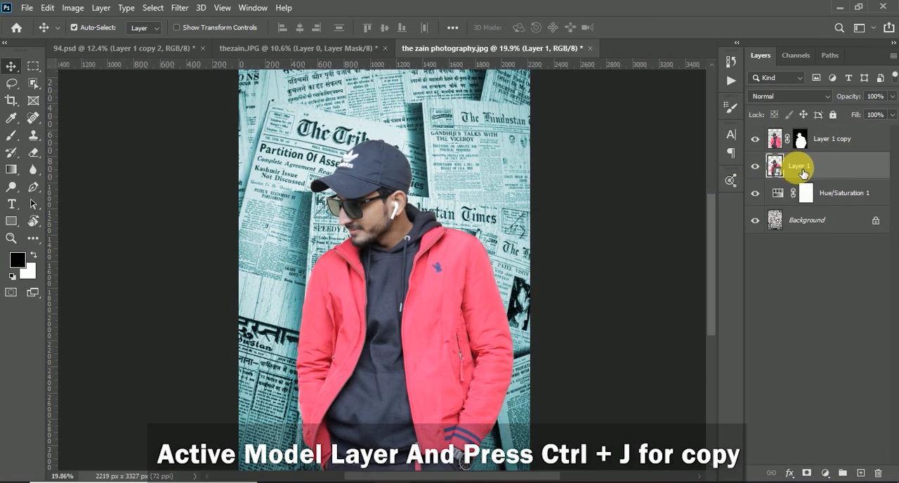
right_click(795, 167)
click(672, 246)
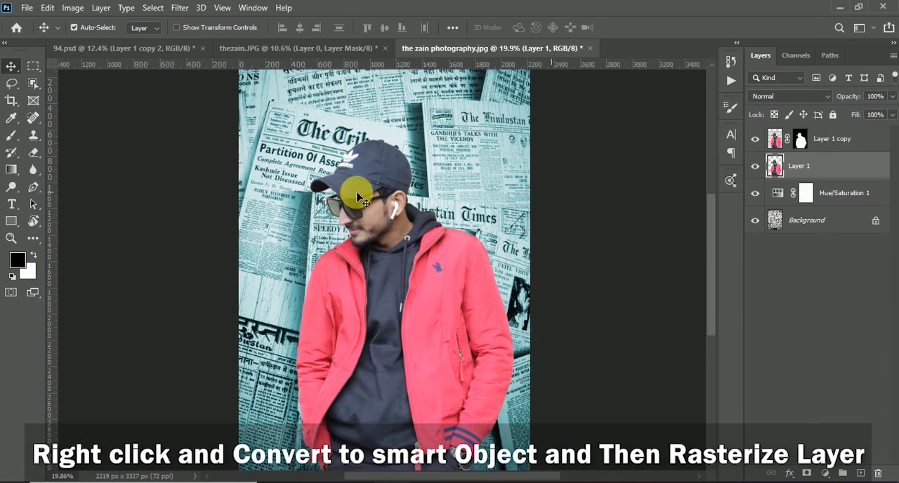
Turn the model layer beneath the masked copy into a black silhouette using Hue/Saturation with lightness -100.
click(73, 8)
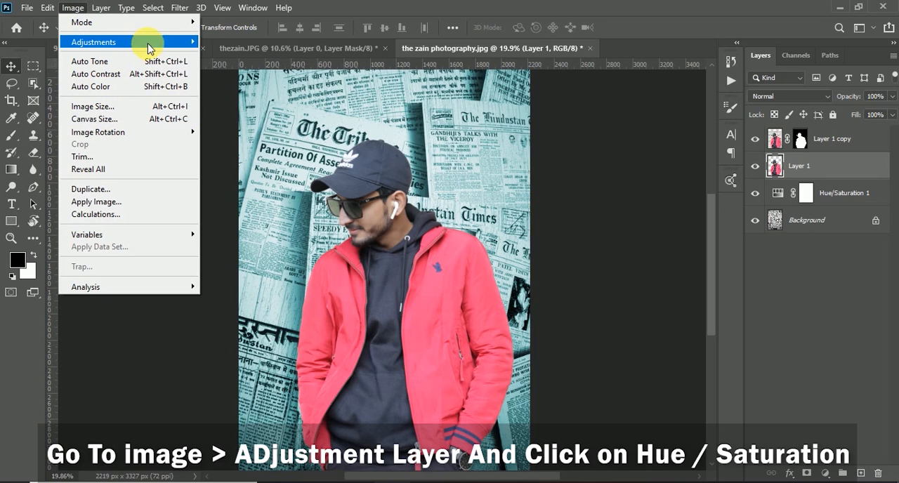
mouse_move(148, 49)
click(253, 110)
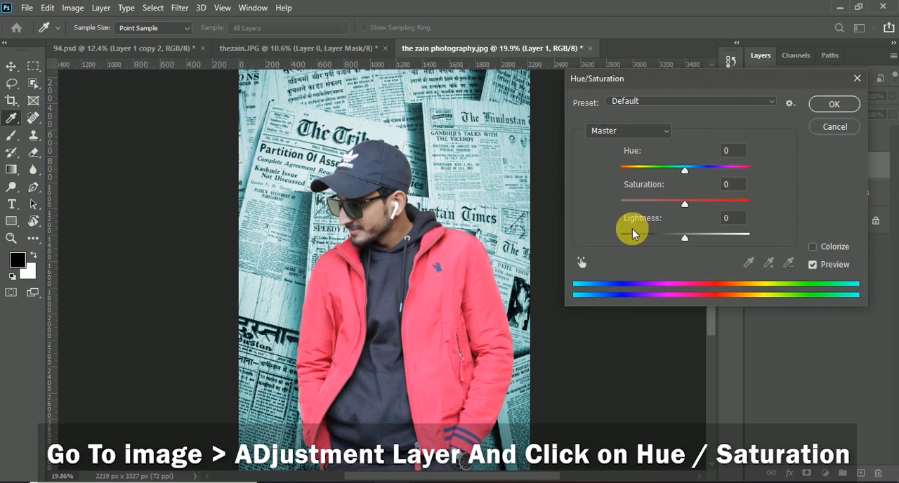
drag(684, 237, 617, 237)
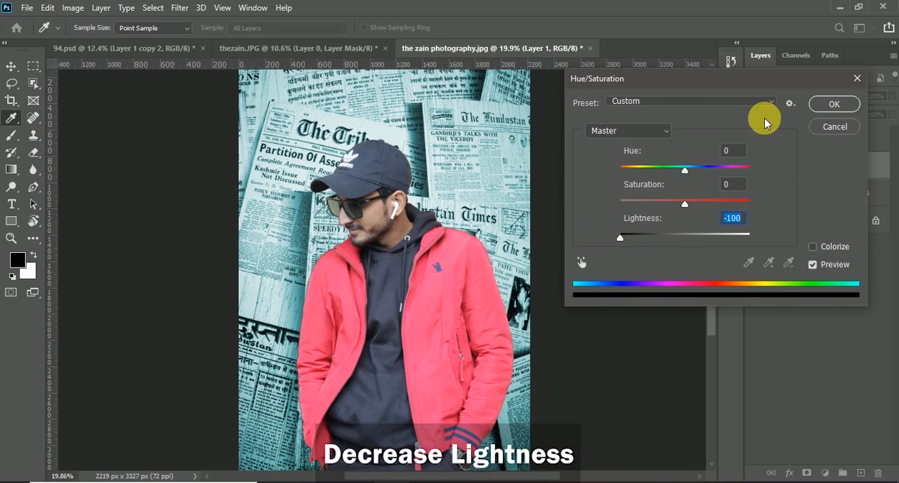
click(822, 105)
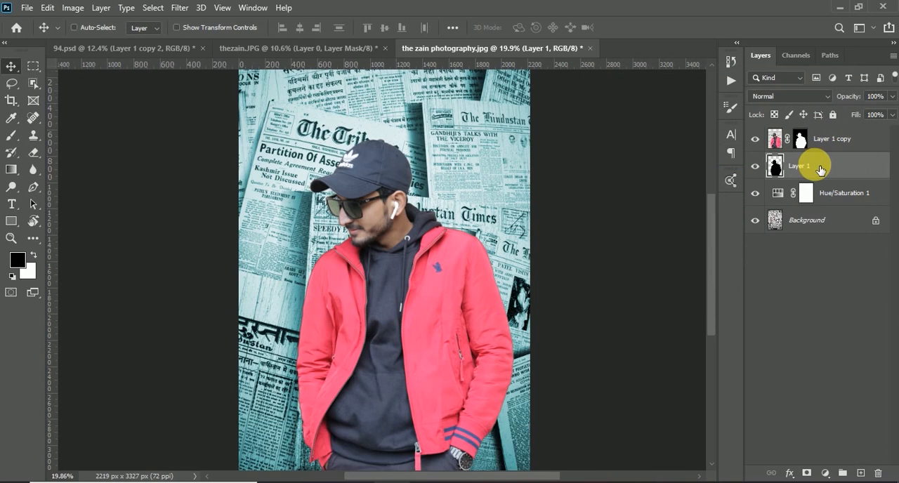
Shift the black silhouette slightly to the left of the man as a shadow and reduce its opacity to 29%.
key(ctrl+t)
drag(468, 236, 461, 239)
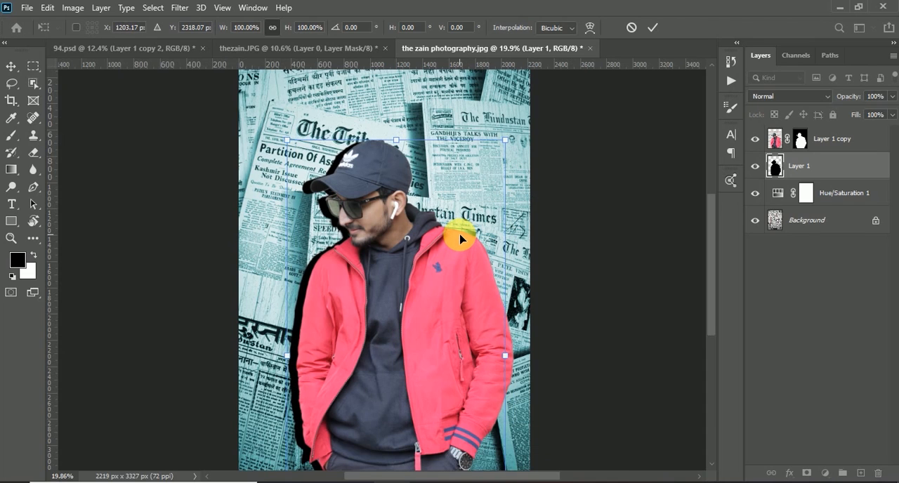
click(652, 27)
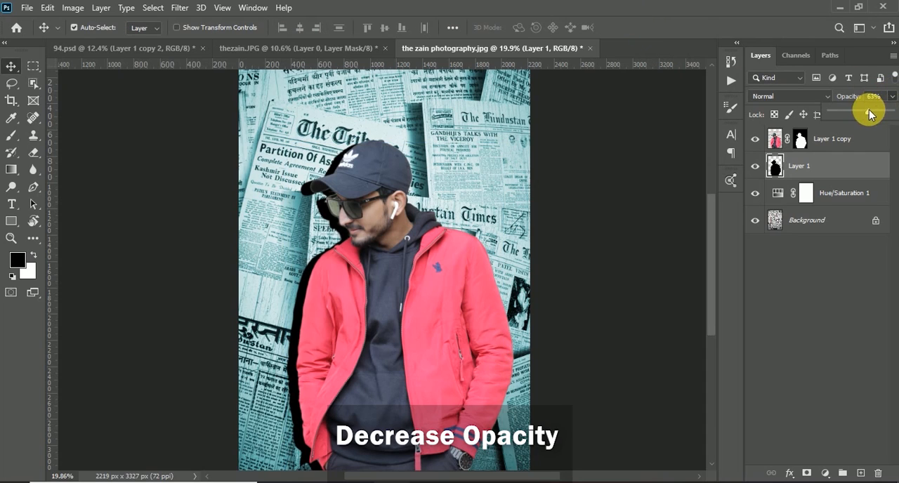
drag(869, 114, 849, 110)
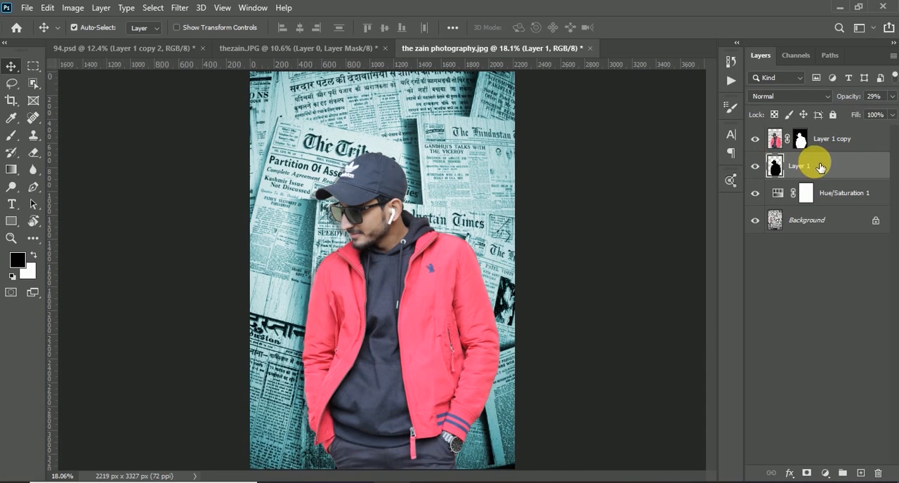
Add a Curves adjustment layer clipped to the masked model copy and move its RGB curve point toward the highlights.
click(829, 140)
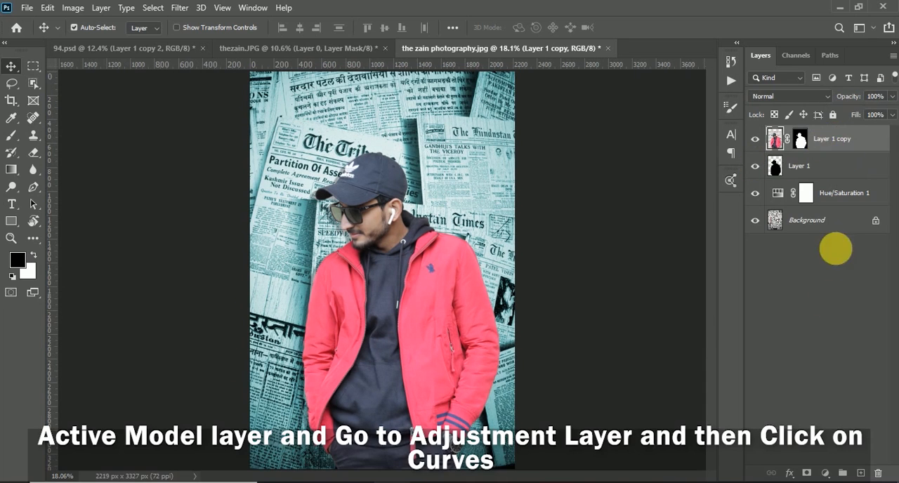
click(825, 473)
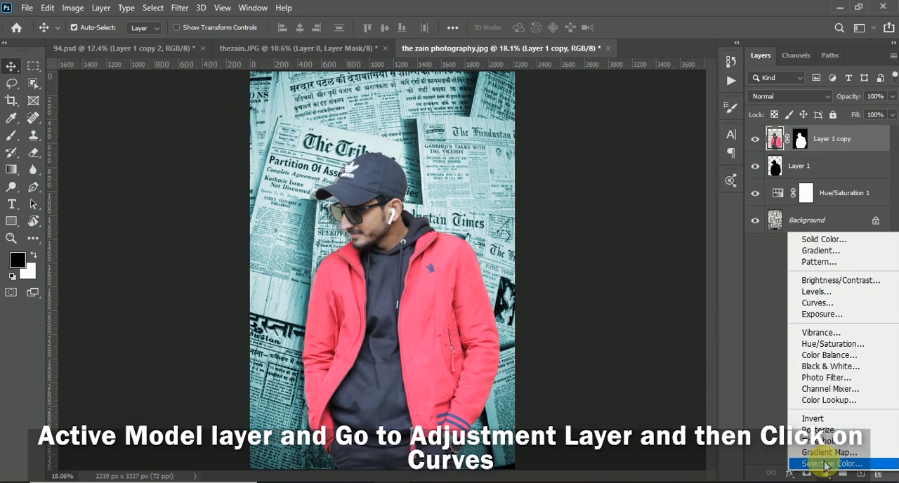
click(827, 302)
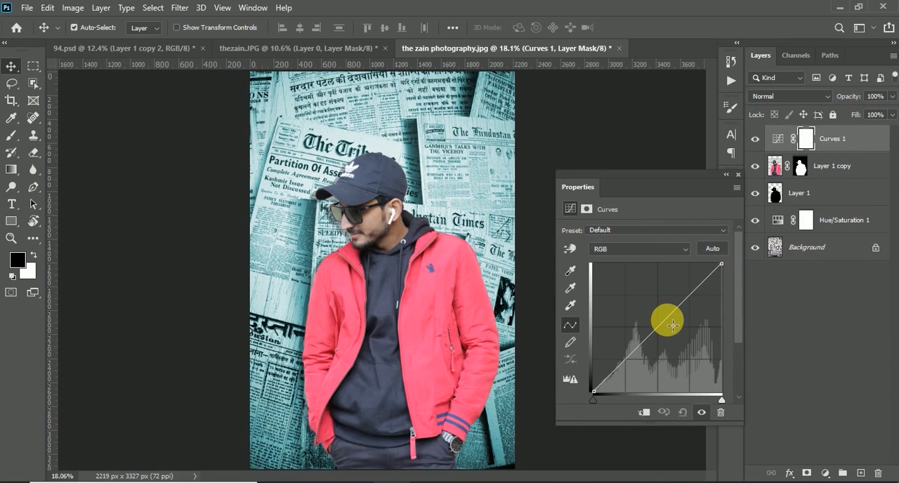
drag(663, 322, 660, 318)
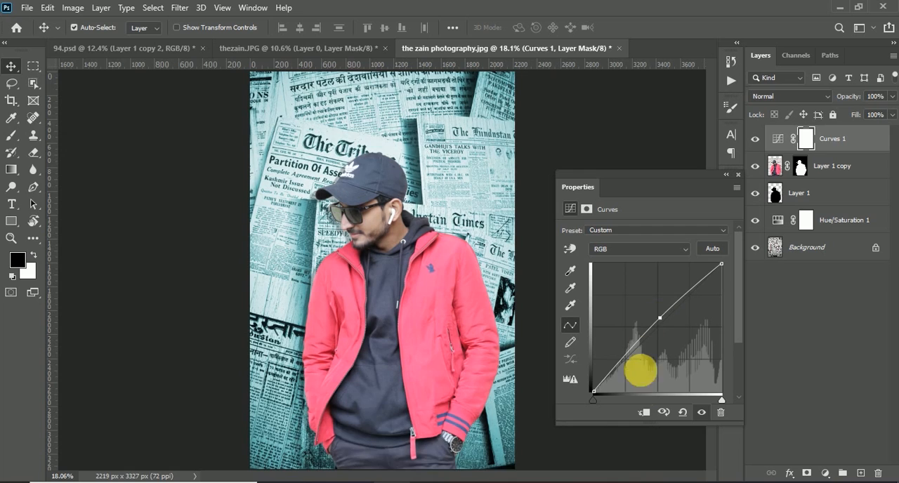
click(643, 412)
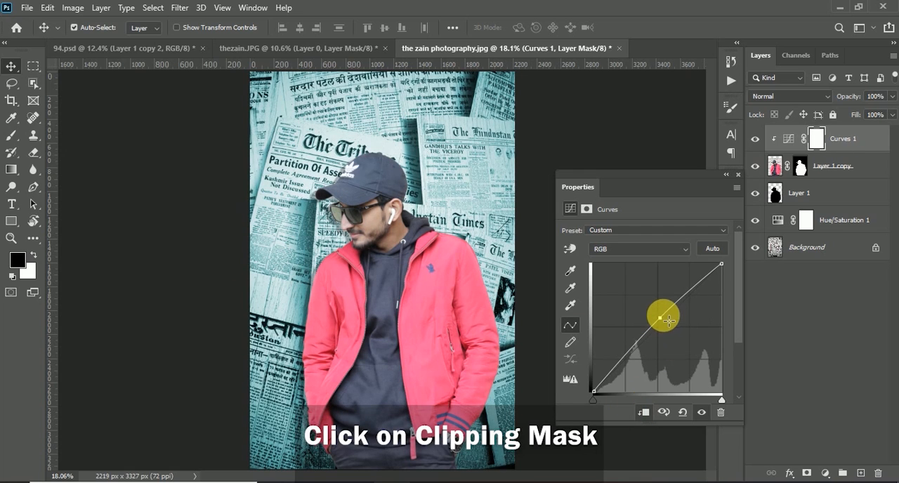
drag(677, 316, 693, 308)
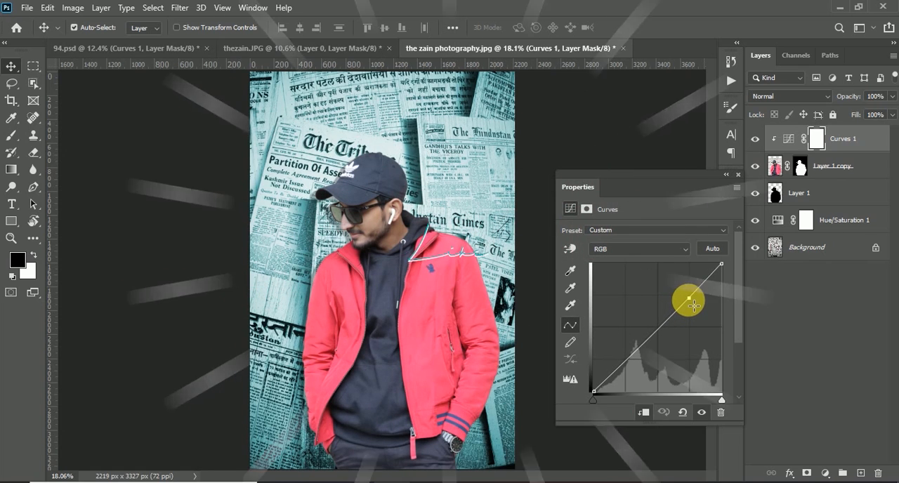
click(737, 174)
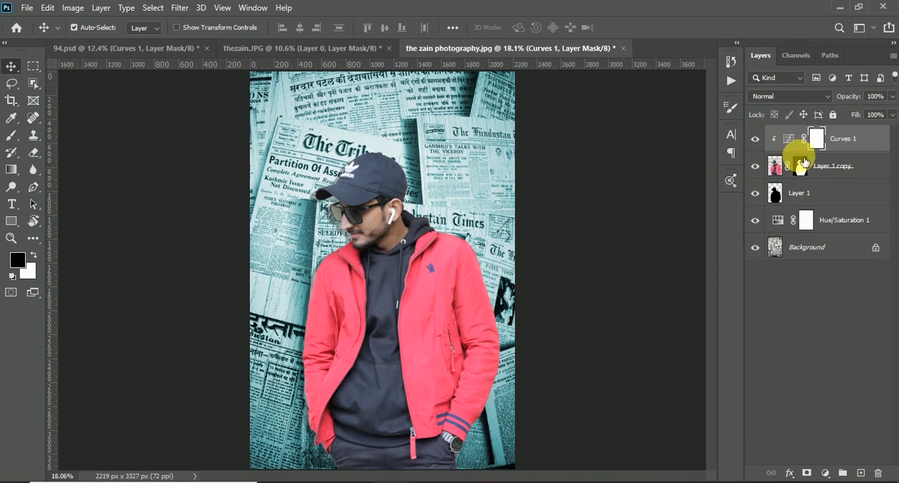
Add a second Curves adjustment layer clipped to the model and raise its RGB midtones.
click(827, 472)
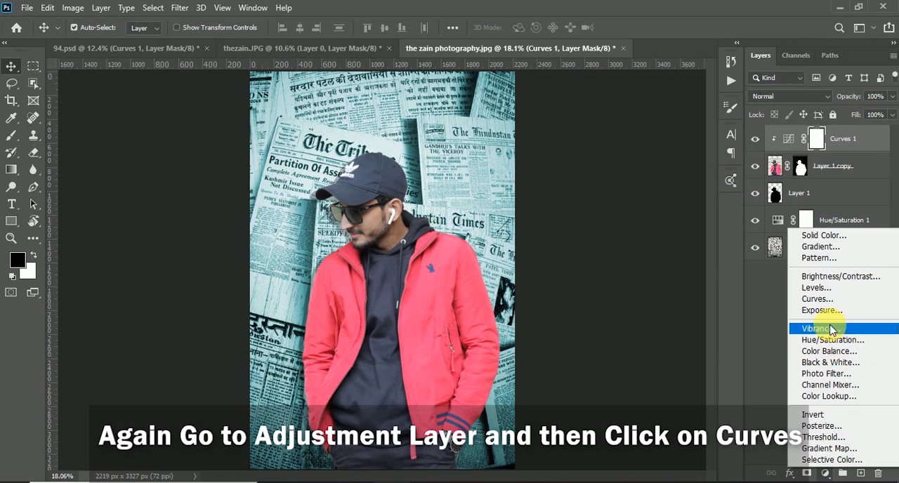
click(818, 299)
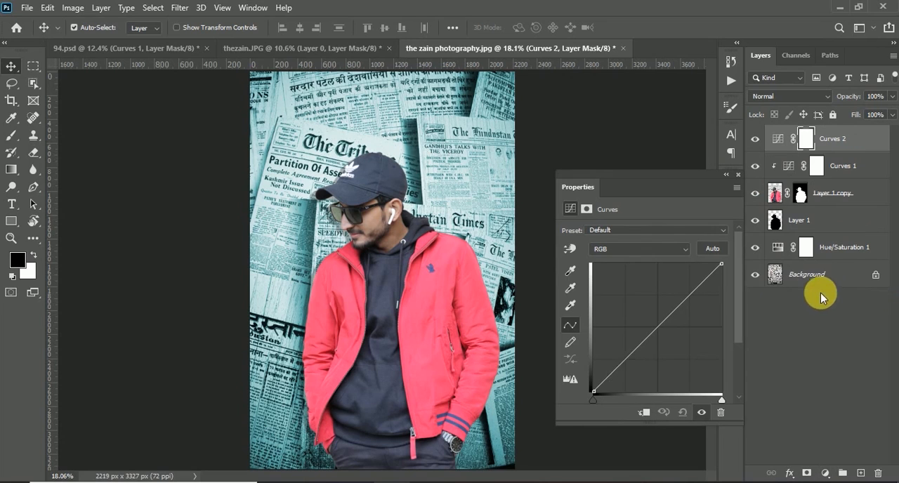
click(644, 414)
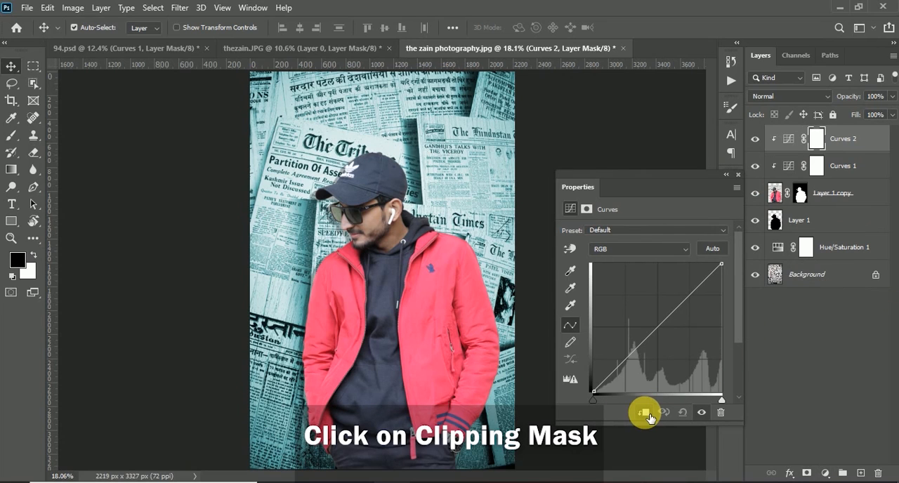
mouse_move(663, 321)
mouse_down()
mouse_move(646, 316)
mouse_move(650, 324)
mouse_up()
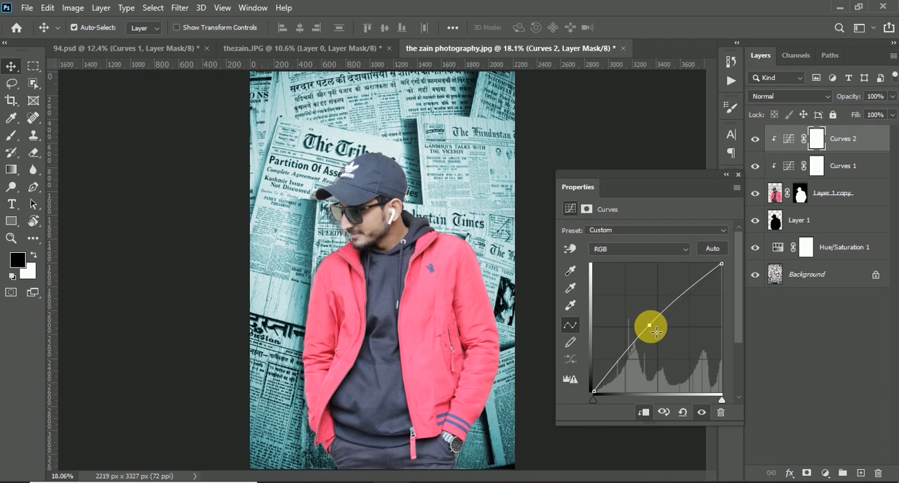
click(735, 176)
Invert the second Curves layer's mask and paint the man's face in white with a brush of size 200.
click(816, 139)
key(ctrl+i)
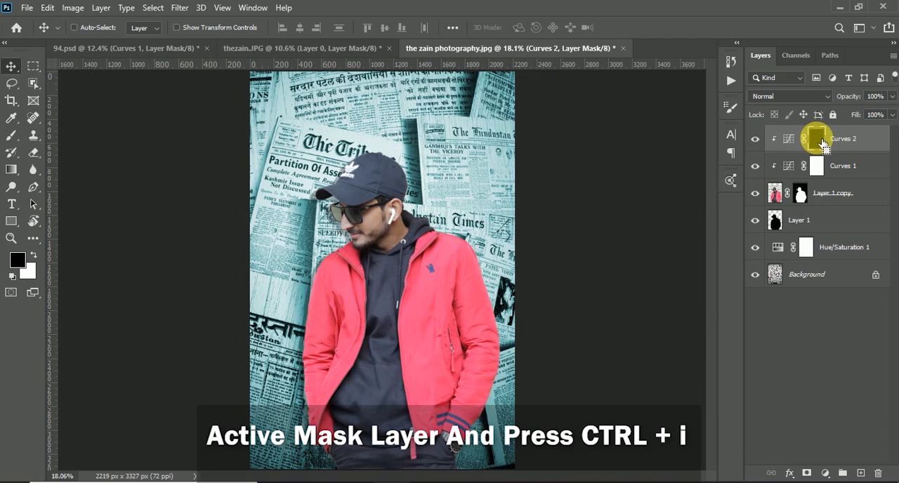
scroll(358, 217, up, 1)
scroll(364, 217, up, 2)
scroll(365, 210, down, 1)
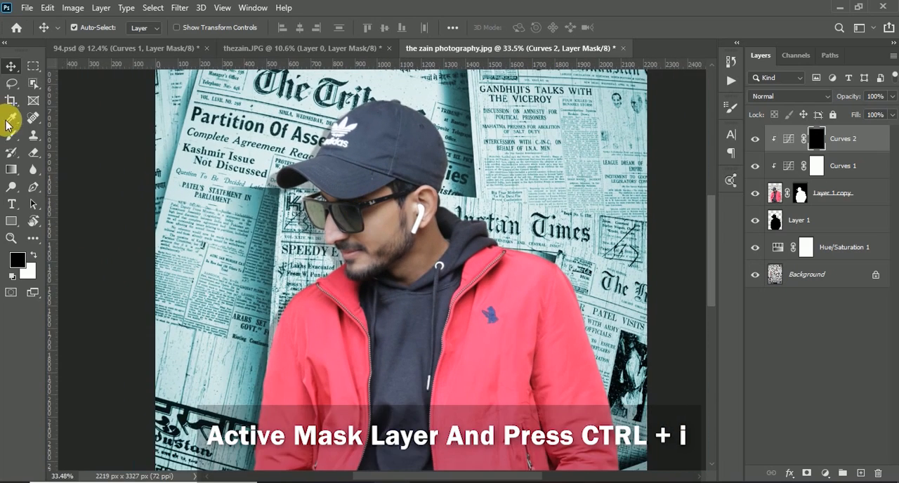
click(11, 135)
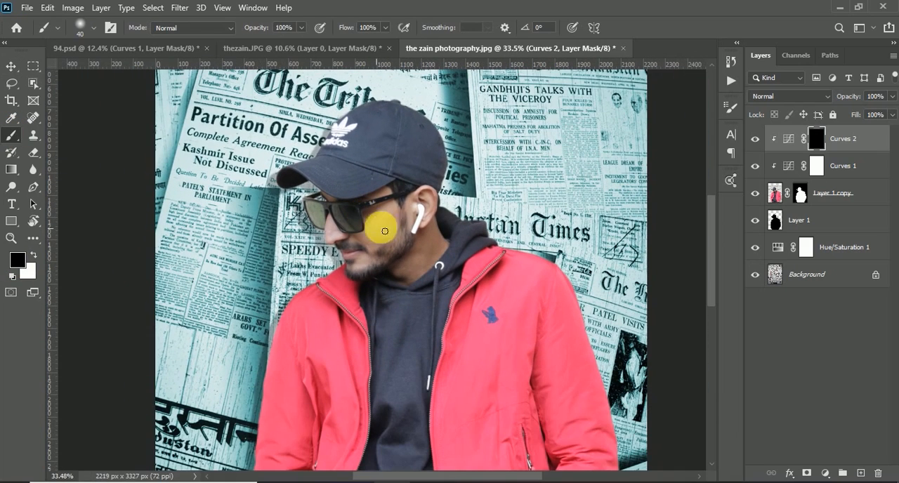
key(bracketright)
key(bracketright)
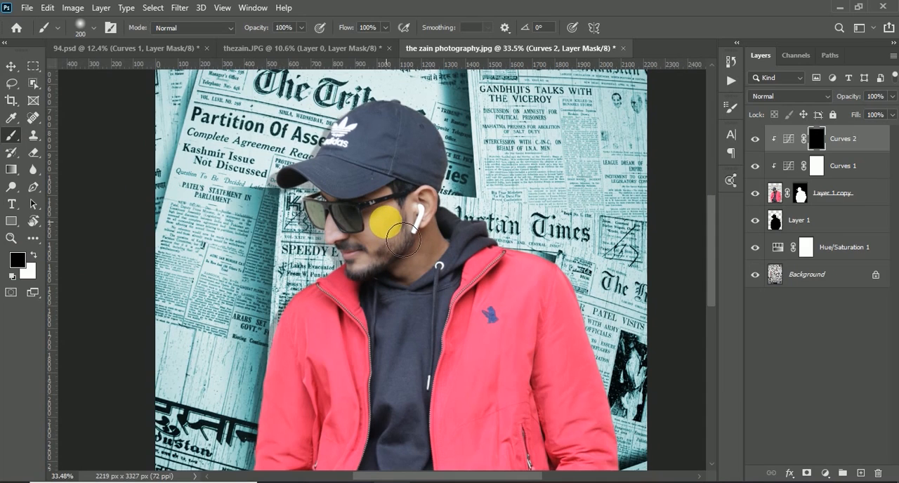
click(33, 255)
mouse_move(390, 249)
mouse_down()
mouse_move(402, 284)
mouse_move(443, 261)
mouse_move(445, 245)
mouse_move(382, 265)
mouse_move(357, 256)
mouse_move(389, 205)
mouse_move(346, 219)
mouse_up()
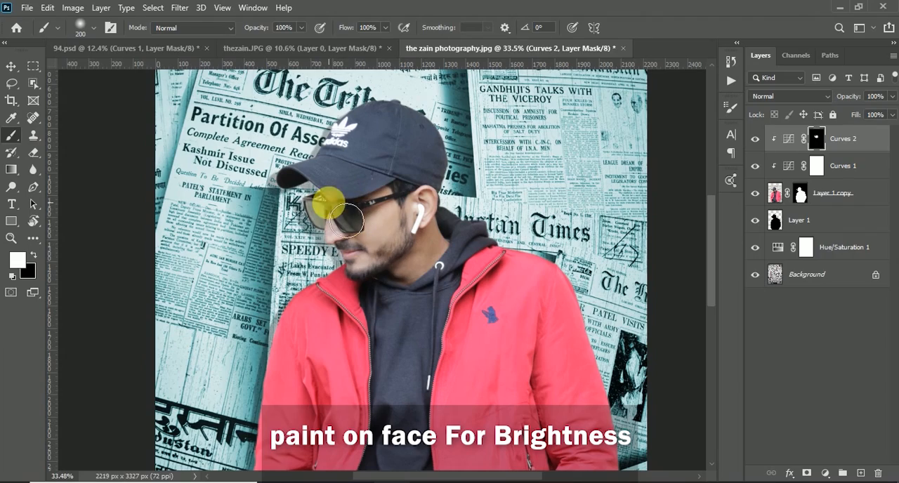
Dodge the midtones of the neck area on the masked model copy with a size 250 brush, setting exposure to 46%.
scroll(401, 250, down, 2)
scroll(411, 251, up, 4)
click(16, 187)
drag(411, 289, 473, 332)
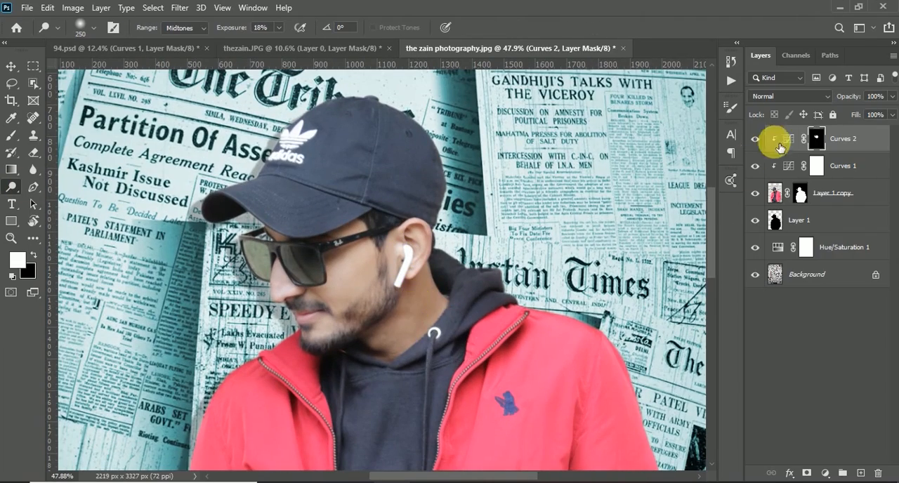
click(775, 198)
drag(408, 302, 437, 331)
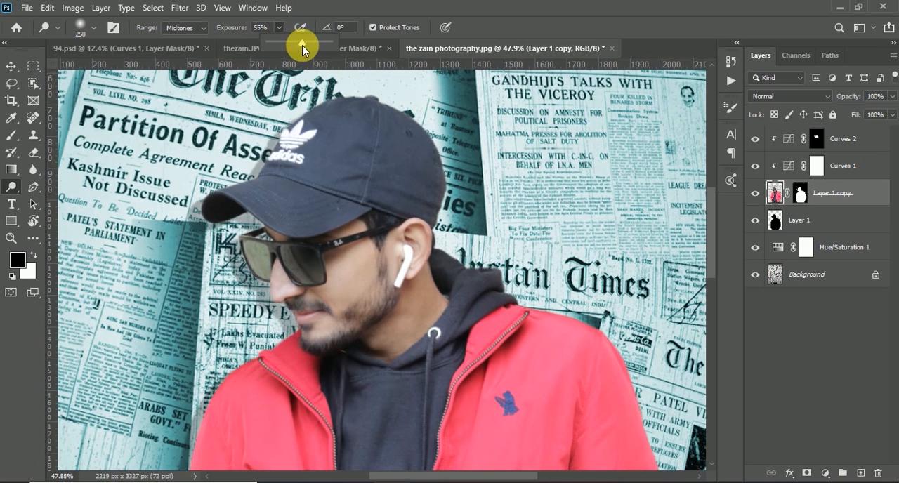
mouse_move(421, 298)
mouse_down()
mouse_move(397, 295)
mouse_move(411, 295)
mouse_move(401, 333)
mouse_move(431, 301)
mouse_up()
scroll(257, 305, down, 4)
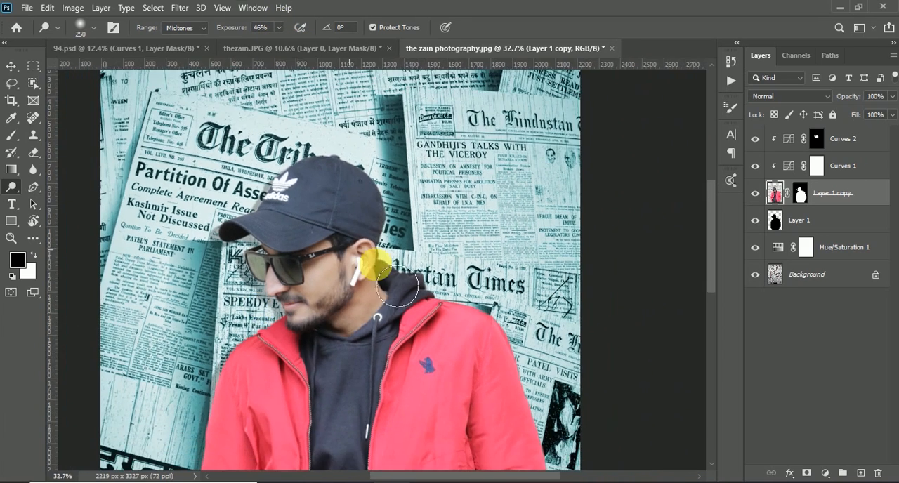
Reopen the face-brightening Curves 2 adjustment and lower its midtone point slightly.
click(816, 140)
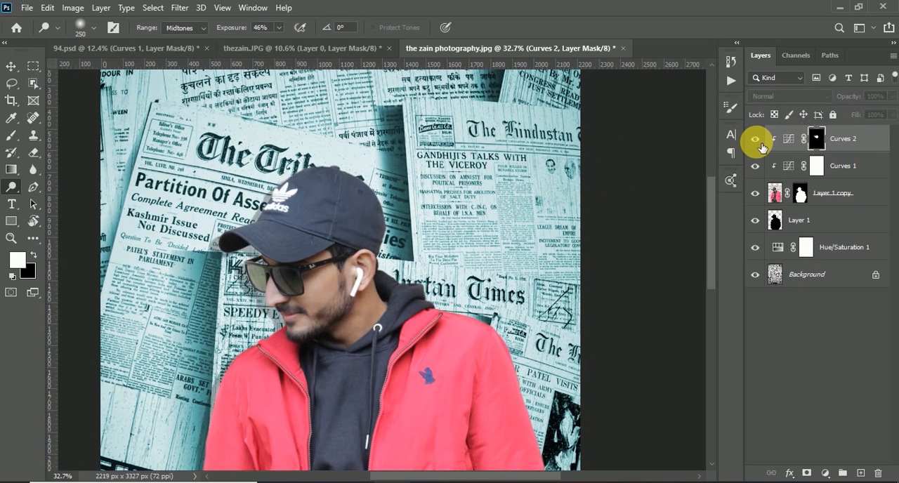
double_click(794, 140)
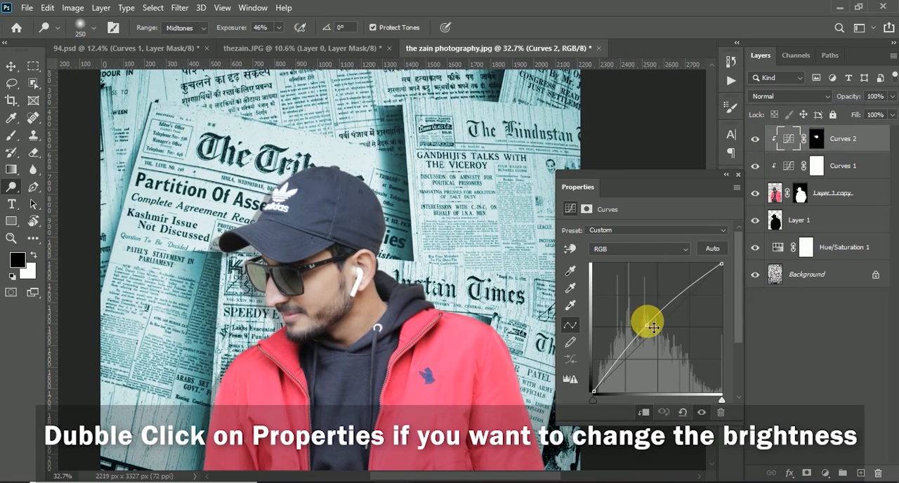
drag(652, 332, 653, 335)
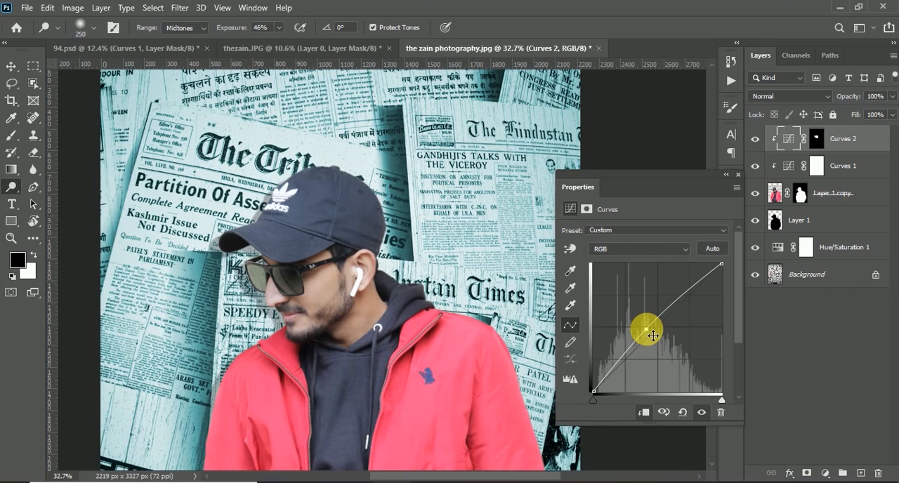
scroll(338, 301, down, 3)
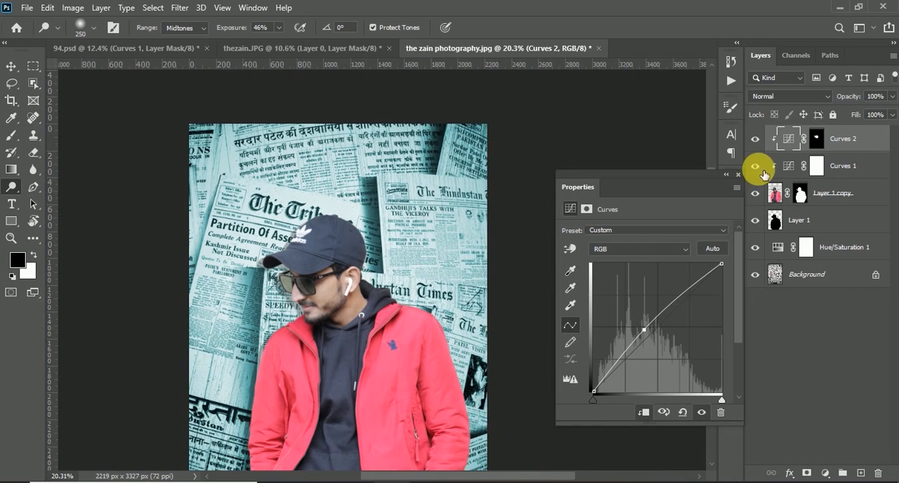
click(737, 176)
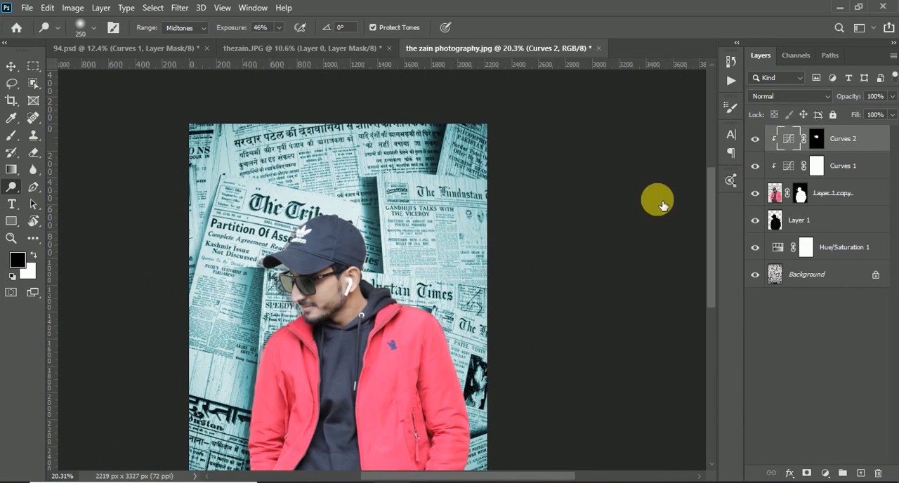
Activate the Curves 2 mask and set up the Brush tool with a black foreground color for removing brightness.
scroll(367, 324, up, 5)
key(x)
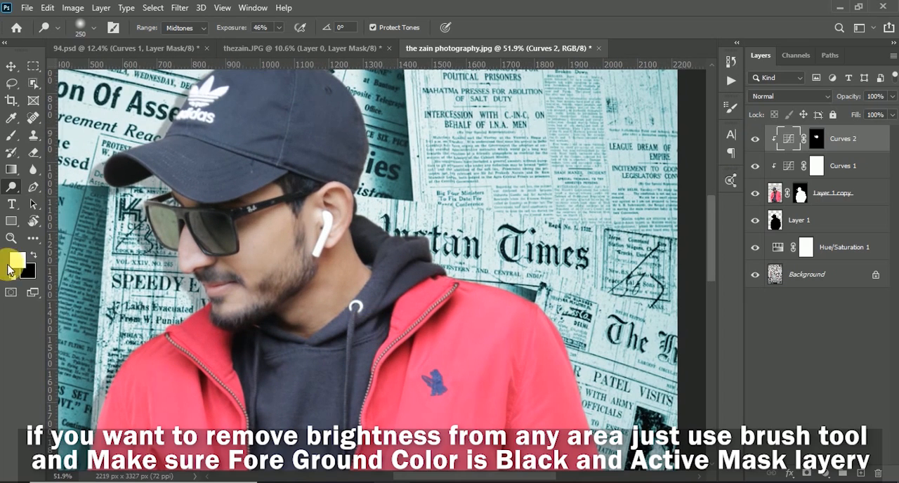
click(12, 135)
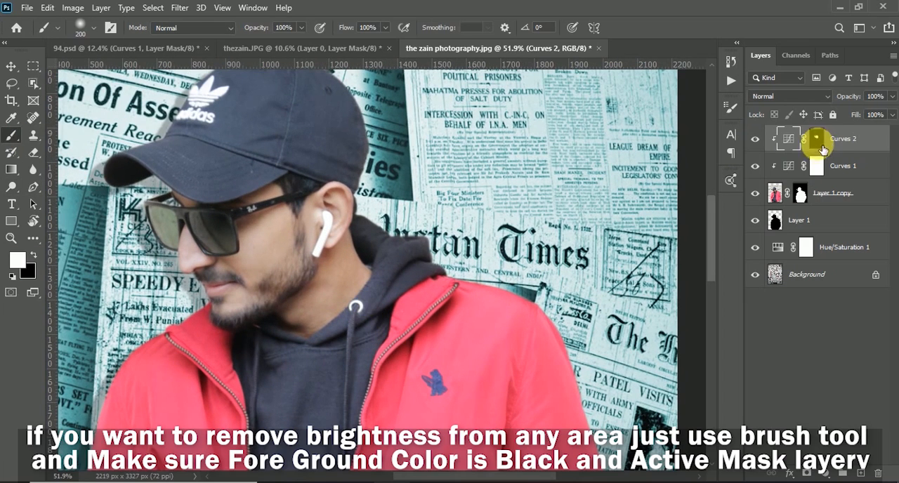
click(819, 145)
key(x)
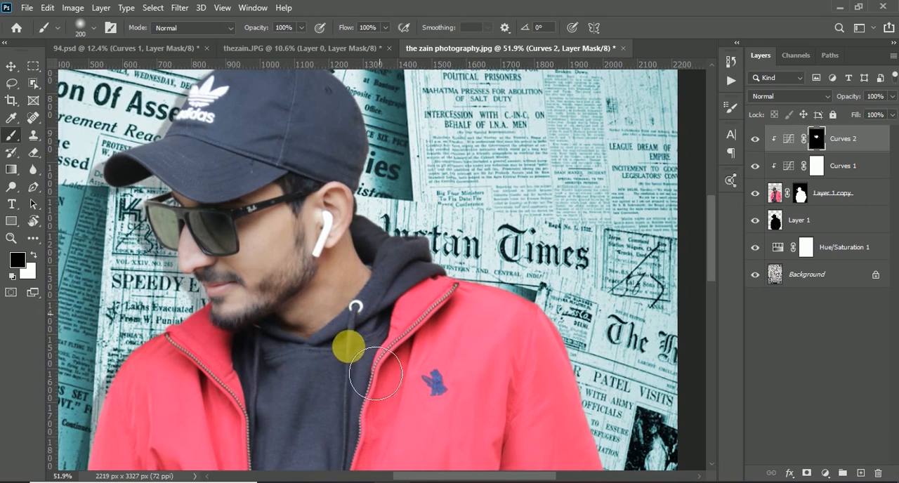
scroll(313, 195, down, 3)
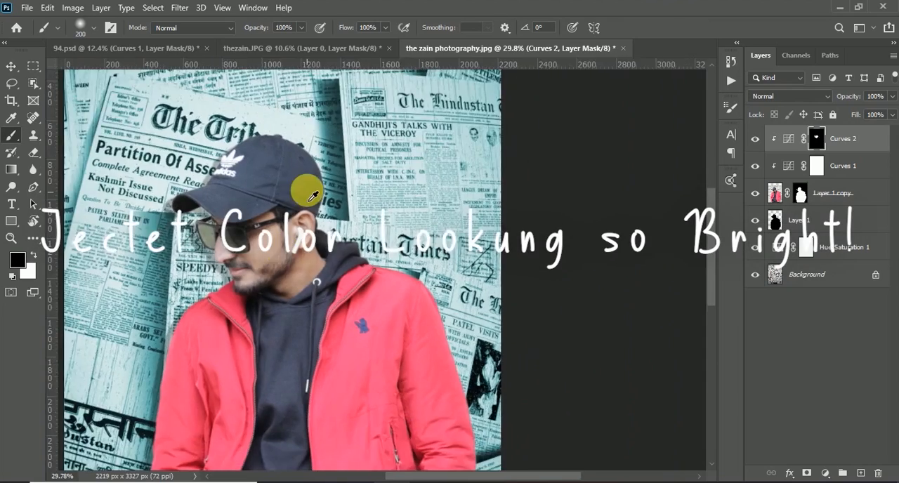
Convert the masked Layer 1 copy of the man into a smart object.
scroll(314, 195, down, 3)
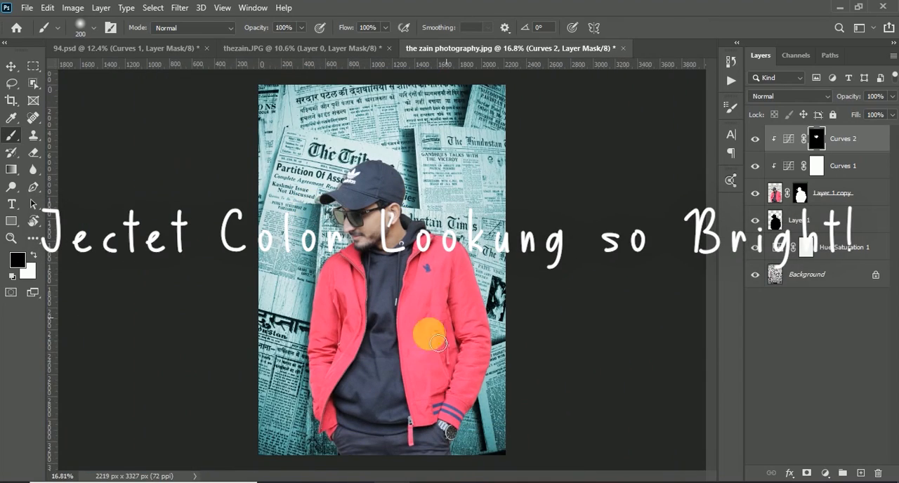
click(807, 202)
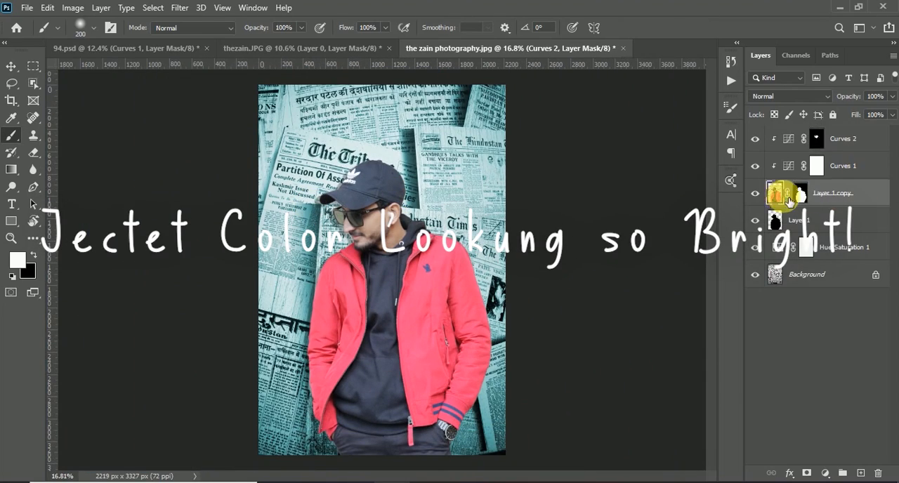
right_click(825, 198)
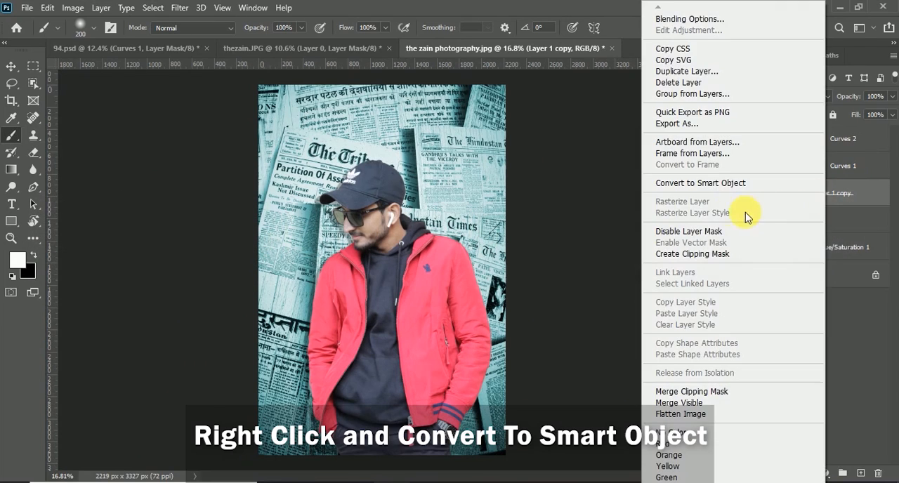
click(700, 184)
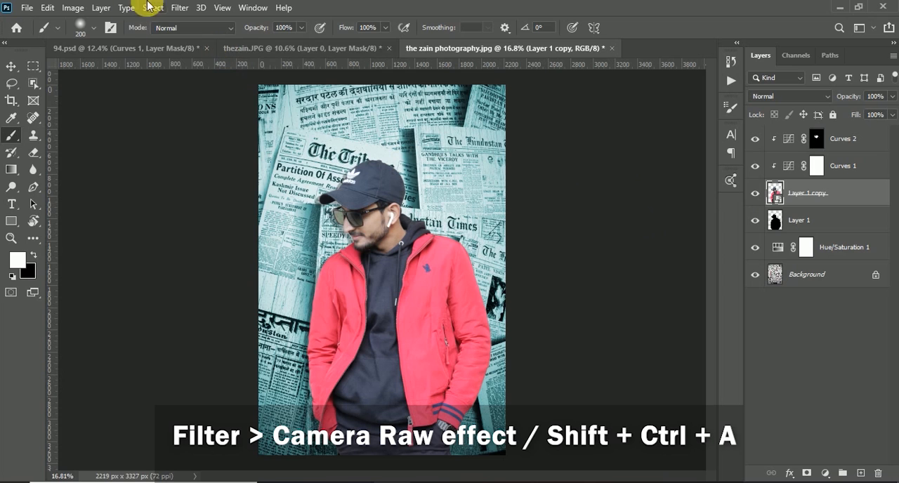
Open the Camera Raw filter on the man and set Texture +100, Clarity +100, Exposure +0.15 and Highlights -16.
click(177, 7)
click(216, 90)
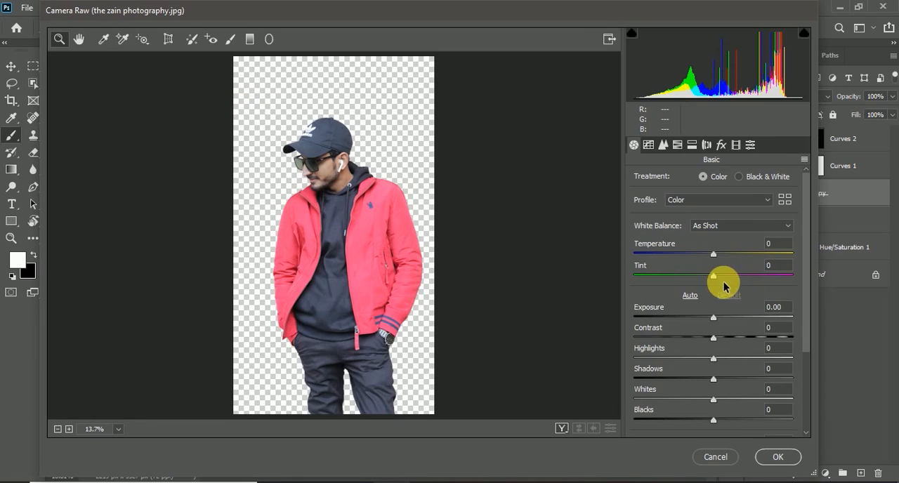
scroll(716, 344, down, 3)
drag(718, 340, 802, 331)
key(z)
click(361, 237)
scroll(390, 204, up, 4)
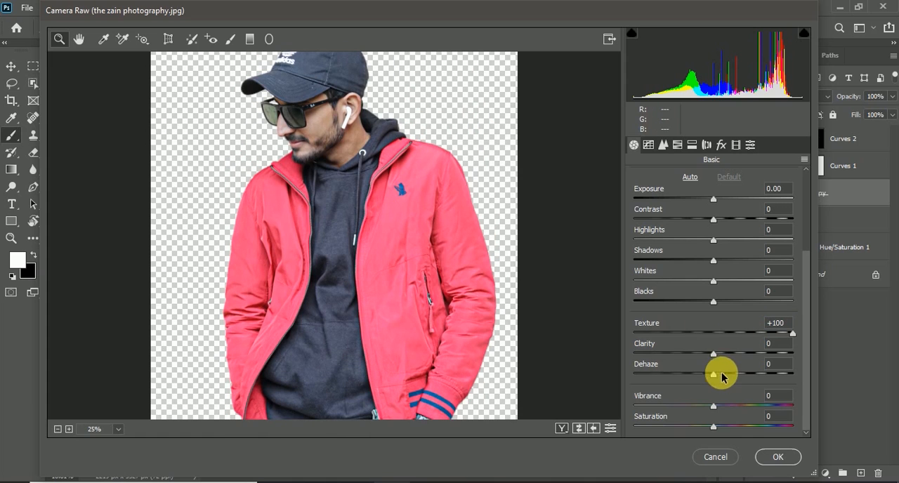
drag(714, 355, 805, 359)
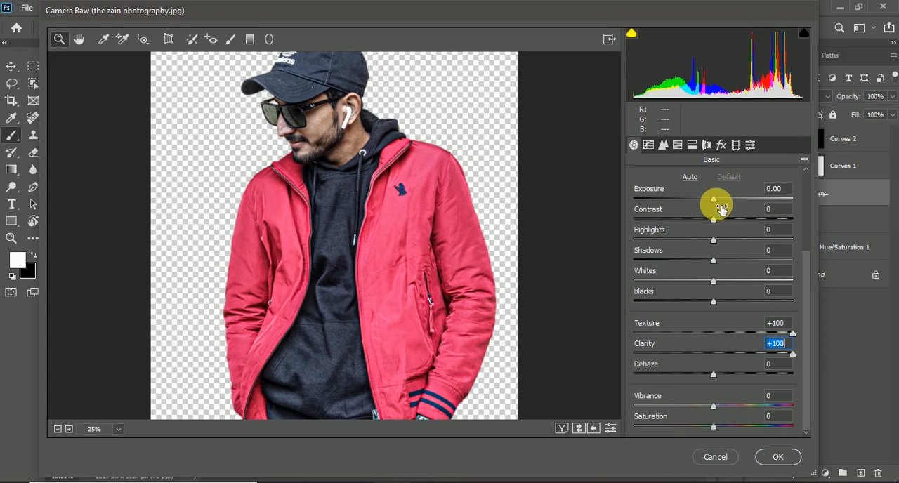
drag(714, 202, 716, 199)
drag(712, 241, 697, 243)
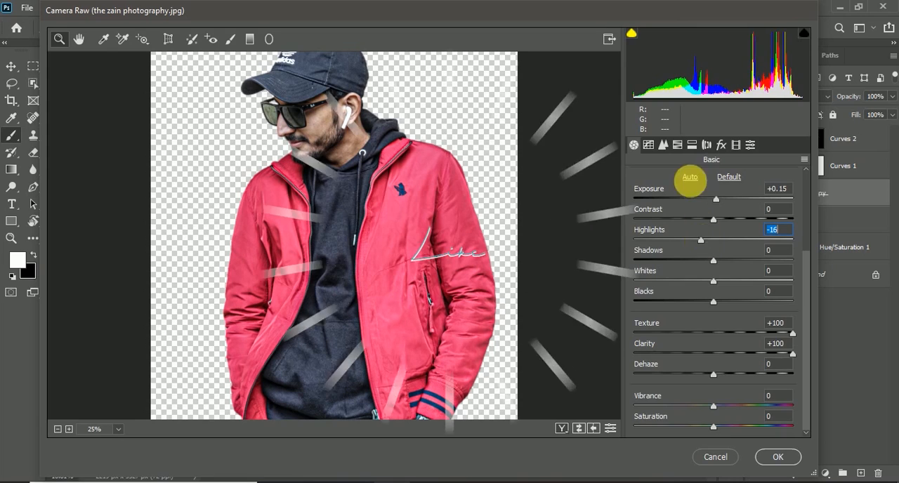
Set HSL saturation of Reds to +12 and luminance of Reds to -8 and Oranges to +7, and apply the Camera Raw filter.
click(663, 145)
click(679, 144)
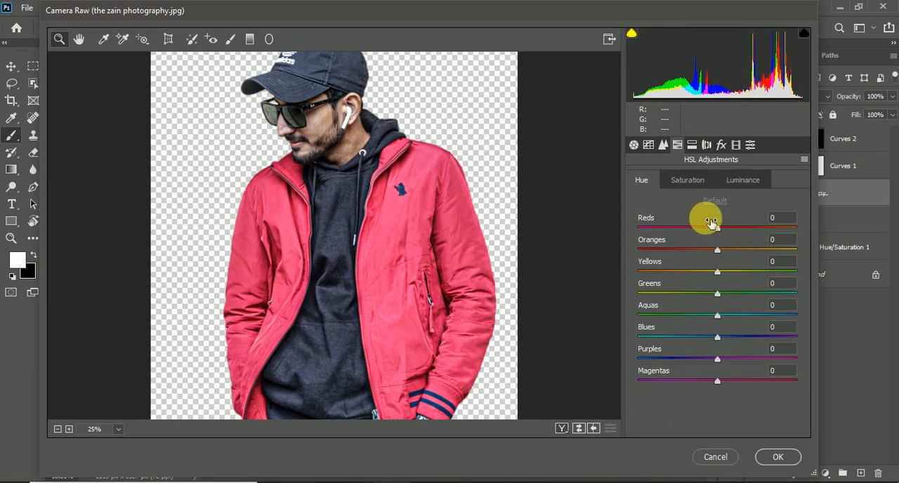
click(743, 178)
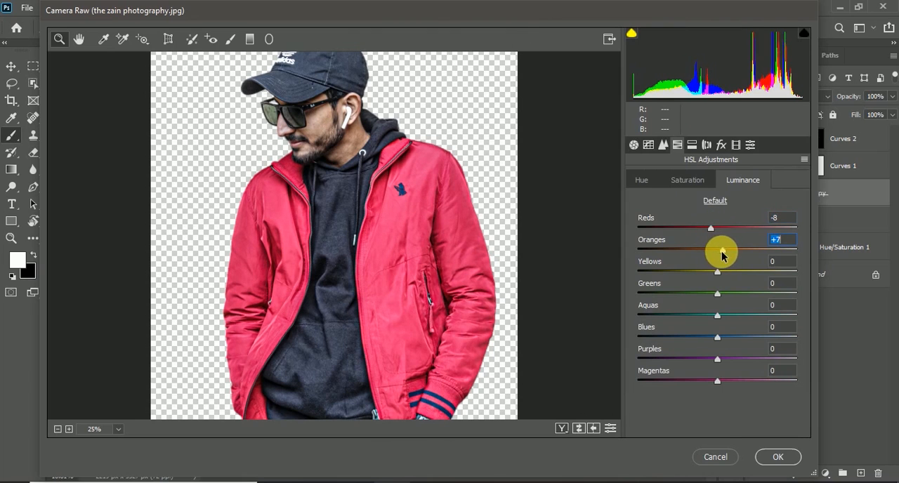
click(649, 181)
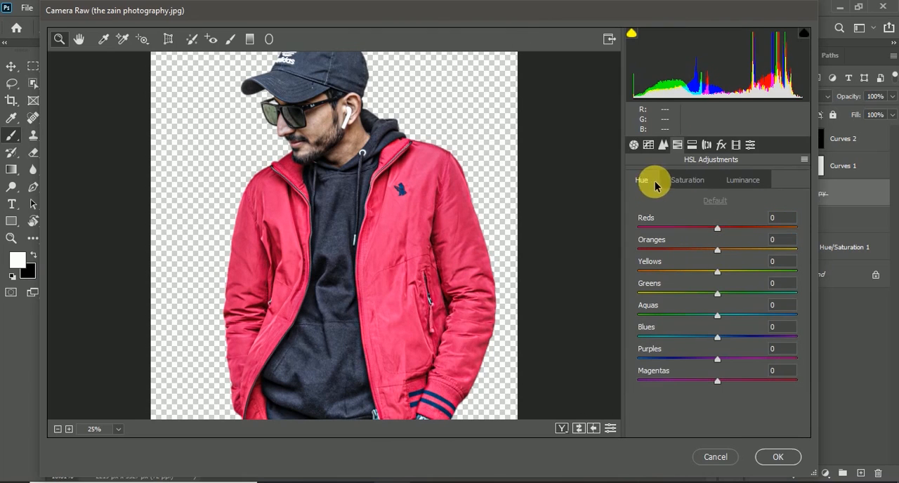
click(776, 458)
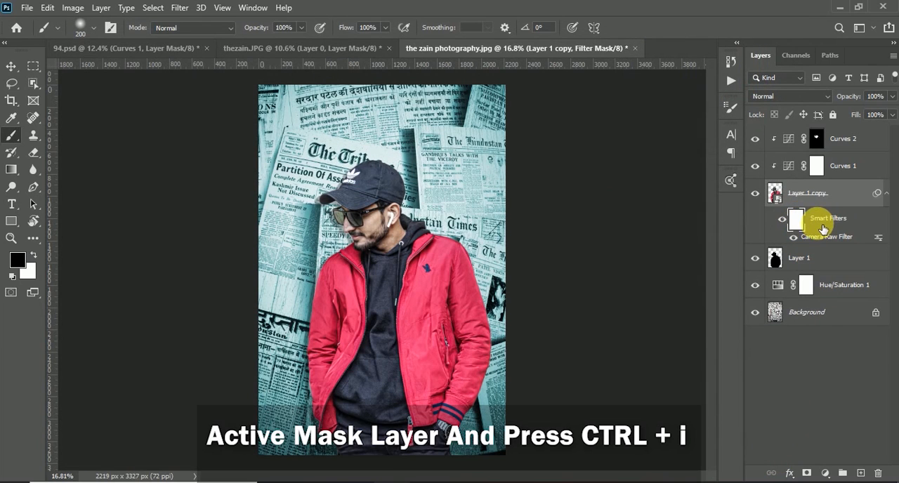
Invert the Camera Raw smart filter mask and paint the red jacket in white with a size 200 brush.
key(ctrl+i)
scroll(453, 316, up, 3)
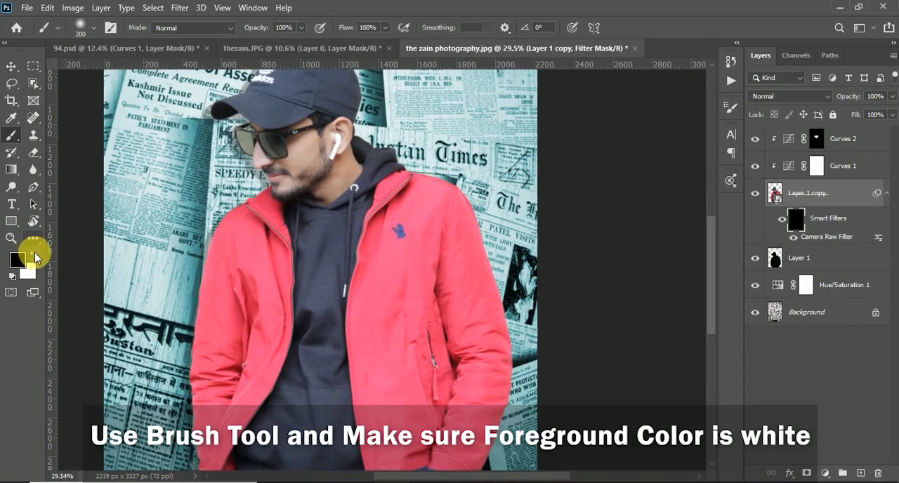
scroll(313, 271, down, 4)
scroll(365, 264, up, 3)
mouse_move(403, 197)
mouse_down()
mouse_move(395, 290)
mouse_move(410, 194)
mouse_move(389, 212)
mouse_move(388, 241)
mouse_move(389, 196)
mouse_move(369, 356)
mouse_move(393, 439)
mouse_move(417, 449)
mouse_move(436, 215)
mouse_move(459, 281)
mouse_move(469, 266)
mouse_move(479, 309)
mouse_move(453, 444)
mouse_move(434, 455)
mouse_move(409, 224)
mouse_move(449, 288)
mouse_up()
scroll(306, 282, down, 2)
scroll(306, 281, up, 2)
mouse_move(383, 253)
mouse_down()
mouse_move(331, 341)
mouse_move(386, 311)
mouse_move(391, 345)
mouse_move(368, 421)
mouse_up()
scroll(351, 400, down, 2)
scroll(327, 322, up, 4)
mouse_move(328, 322)
mouse_down()
mouse_move(332, 363)
mouse_move(354, 401)
mouse_move(345, 359)
mouse_move(341, 406)
mouse_up()
drag(311, 376, 243, 381)
scroll(243, 381, down, 4)
scroll(292, 162, up, 3)
mouse_move(293, 162)
mouse_down()
mouse_move(198, 361)
mouse_move(301, 347)
mouse_move(301, 367)
mouse_up()
scroll(305, 344, down, 4)
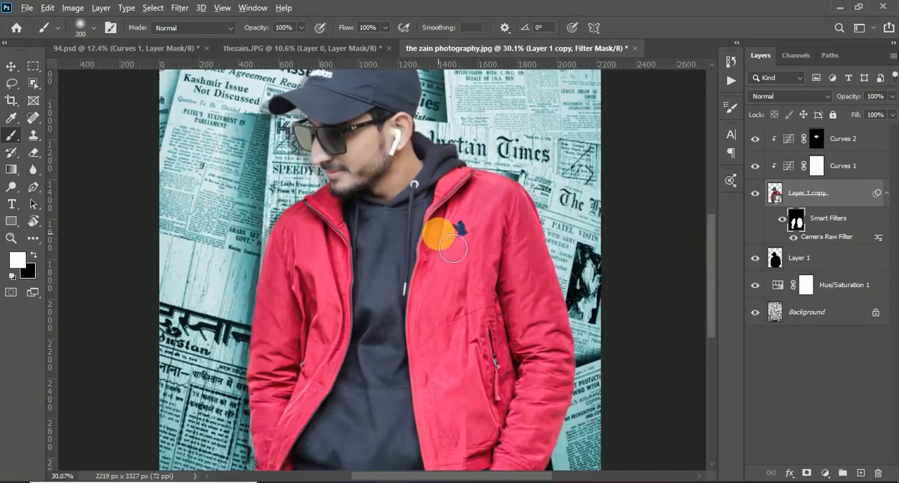
Set the brush opacity to 14% for softer painting on the smart filter mask.
scroll(454, 246, up, 1)
key(1)
key(4)
scroll(386, 246, down, 3)
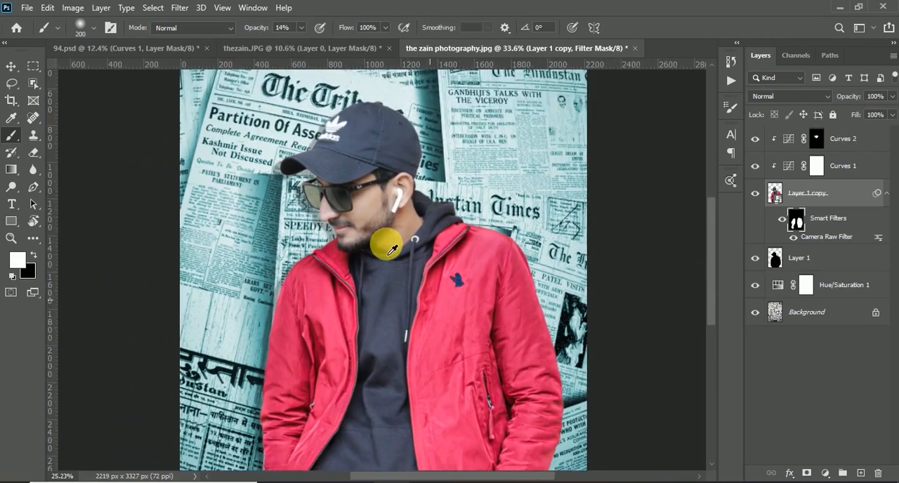
scroll(398, 287, down, 3)
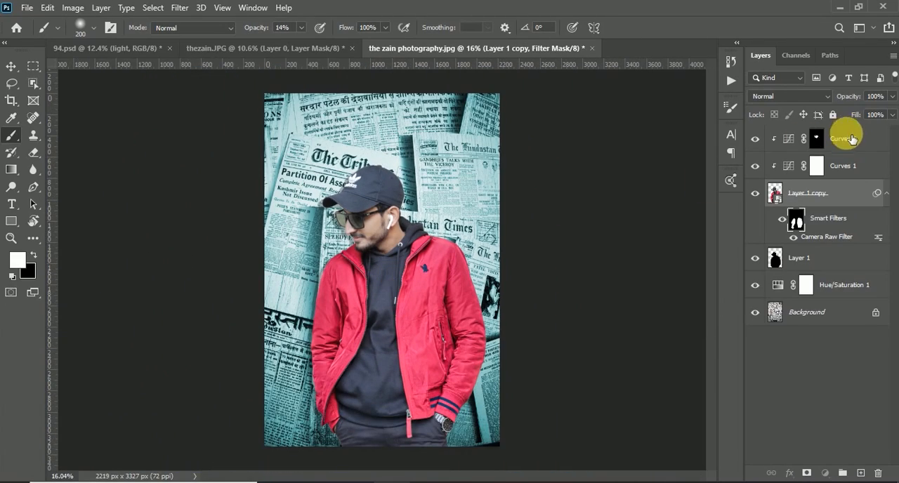
Place the light image above Curves 2, scale it to 162.68% and position it over the picture's upper-right corner.
click(843, 139)
click(349, 481)
drag(168, 155, 411, 236)
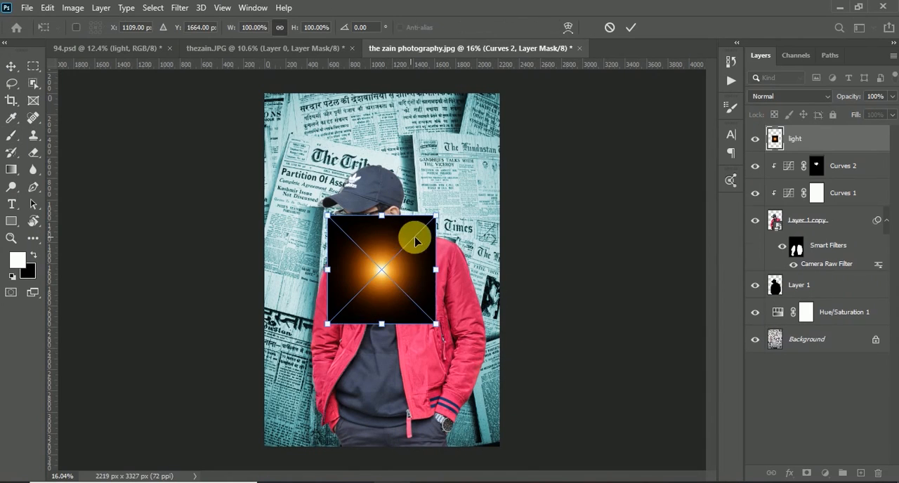
drag(403, 269, 508, 98)
drag(421, 191, 348, 253)
drag(428, 216, 474, 169)
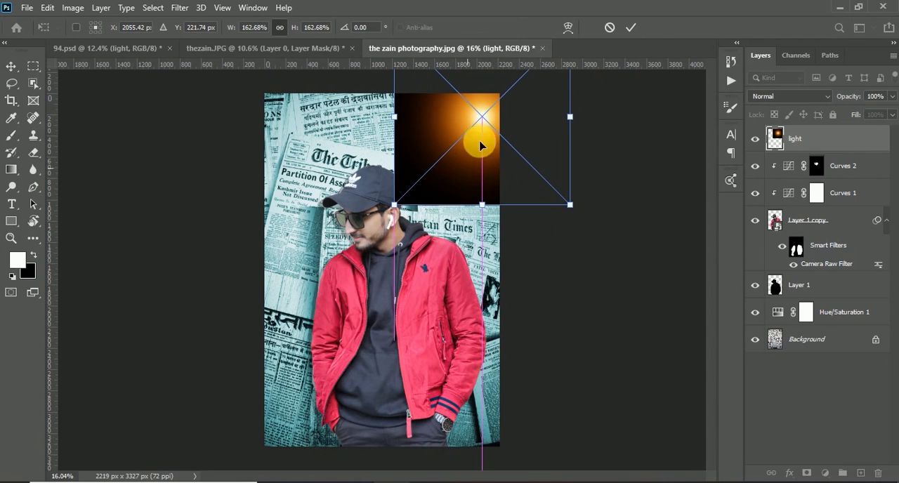
click(632, 28)
Set the light layer's blend mode to Screen and shift it slightly farther into the upper-right corner.
click(797, 97)
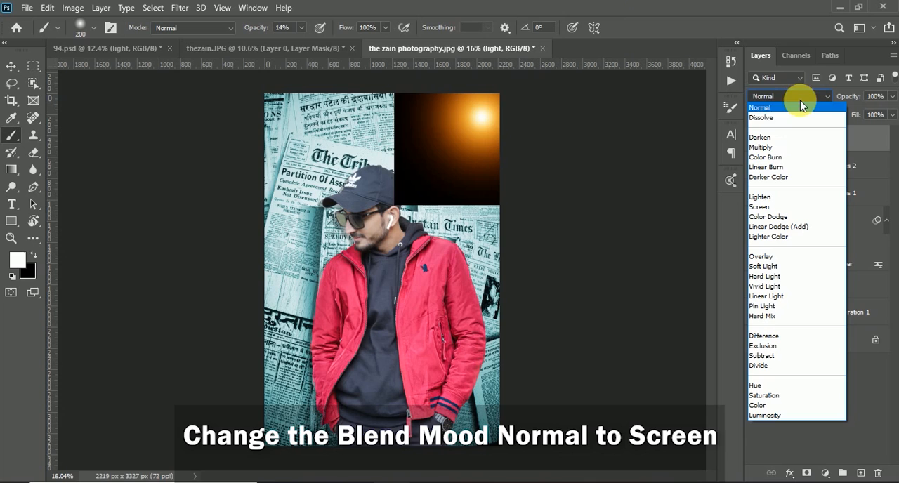
click(772, 207)
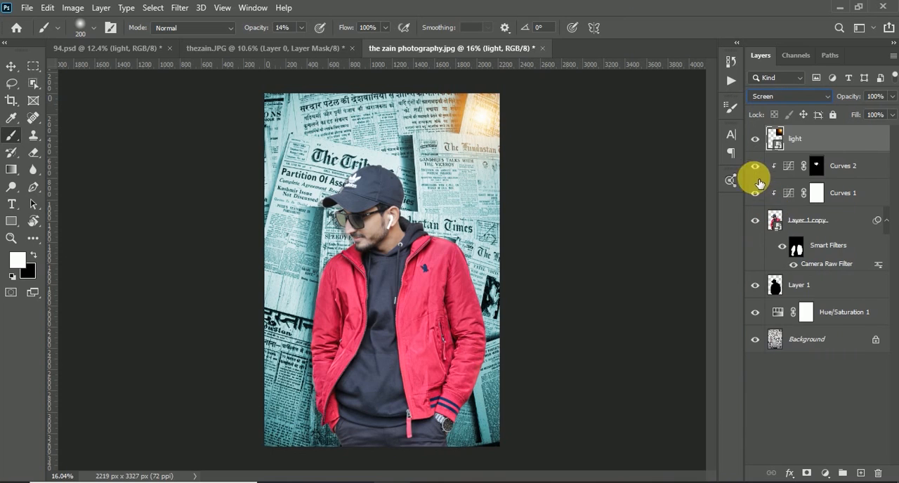
key(ctrl+t)
drag(496, 144, 502, 130)
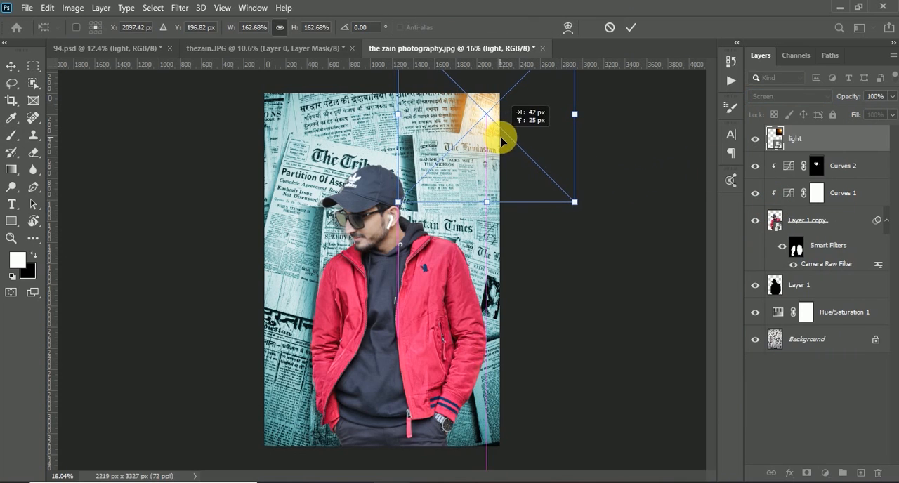
click(631, 27)
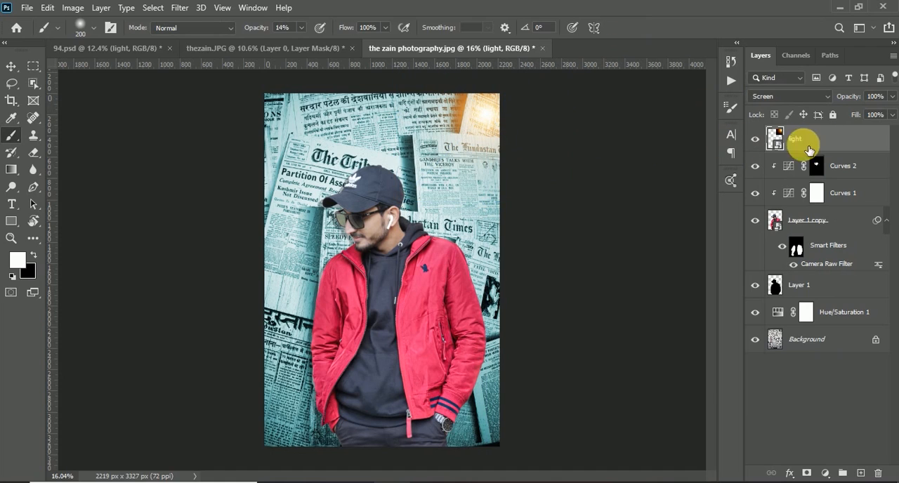
Add a Hue/Saturation adjustment above the light layer with saturation -100 and clip it to that layer.
click(825, 473)
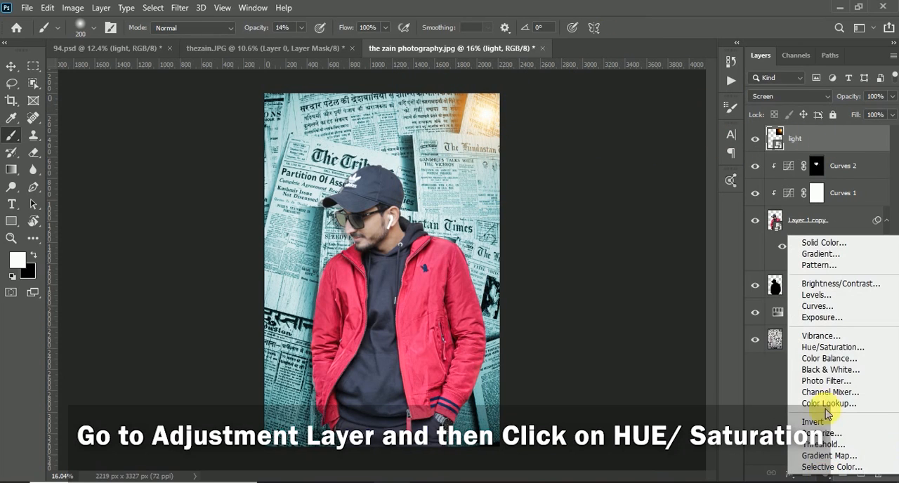
click(829, 347)
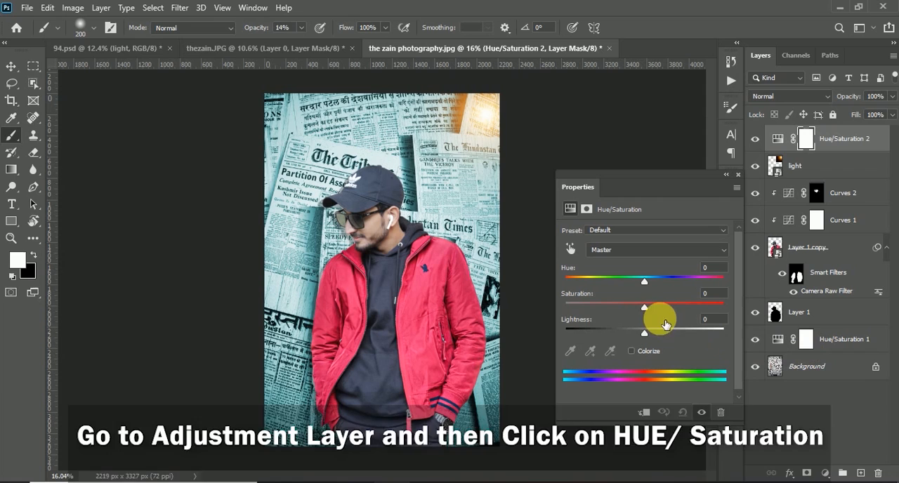
drag(645, 306, 589, 312)
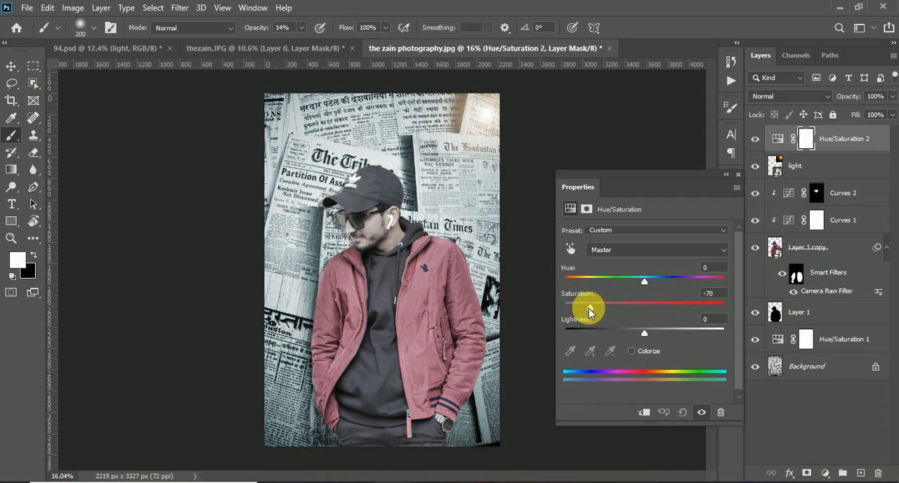
click(652, 416)
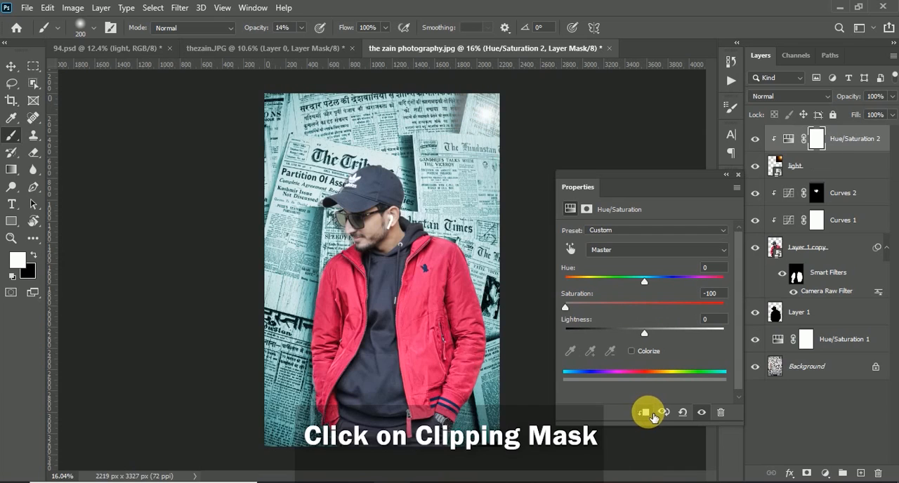
click(737, 175)
Enlarge and reposition the light layer around the picture's upper-right corner, and compare the image with the glow hidden and shown.
click(815, 164)
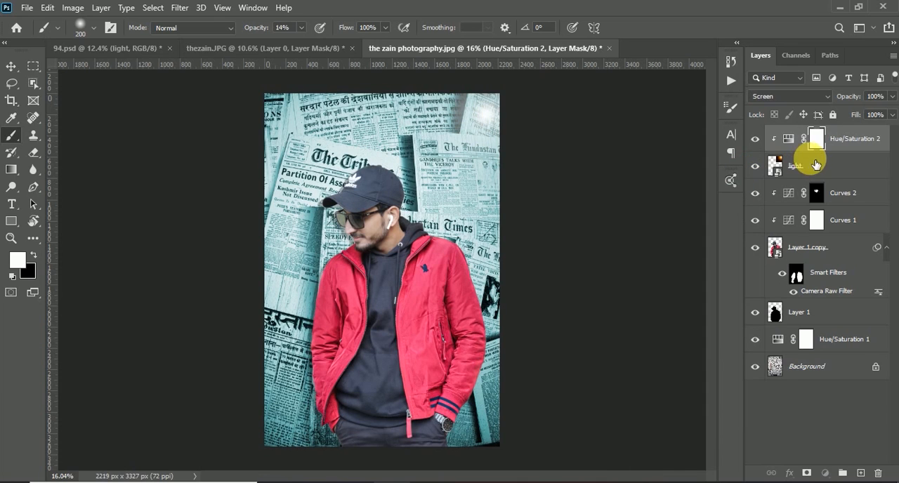
key(ctrl+t)
drag(575, 203, 533, 225)
drag(359, 233, 343, 283)
mouse_move(435, 229)
mouse_down()
mouse_move(447, 233)
mouse_move(442, 216)
mouse_up()
click(630, 29)
scroll(467, 209, down, 3)
scroll(466, 208, up, 3)
click(757, 164)
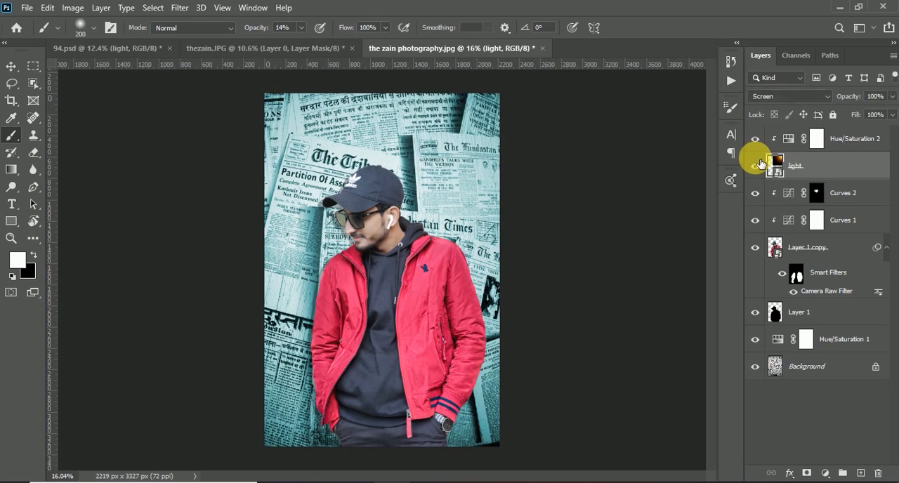
click(757, 164)
Add a Gradient Map adjustment above Hue/Saturation 2 and load the Blue_27 preset from the Blues gradients.
click(854, 139)
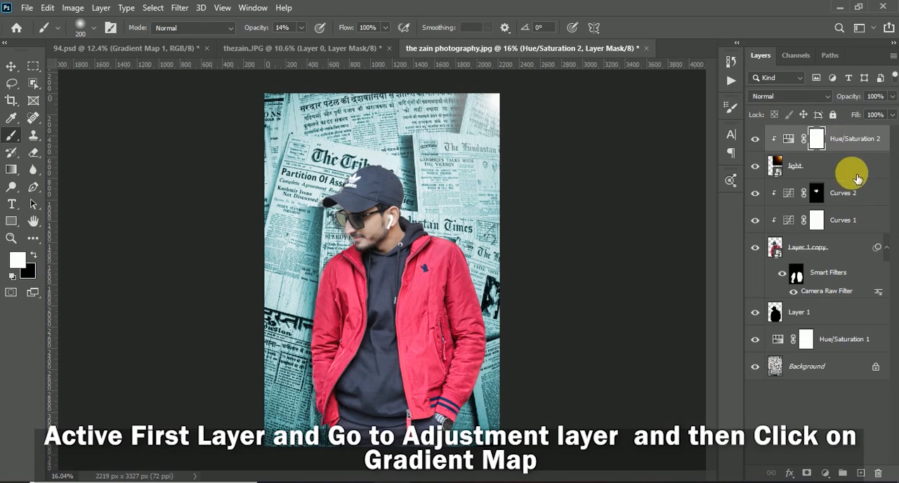
click(827, 474)
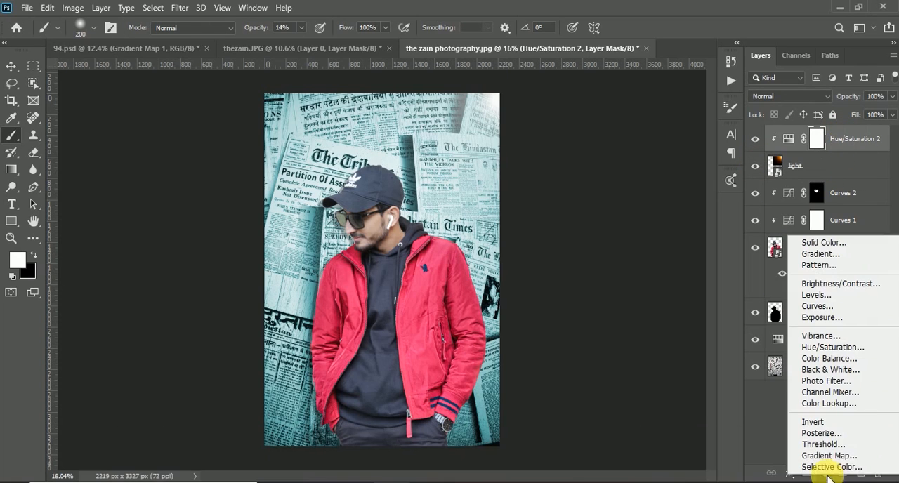
click(820, 457)
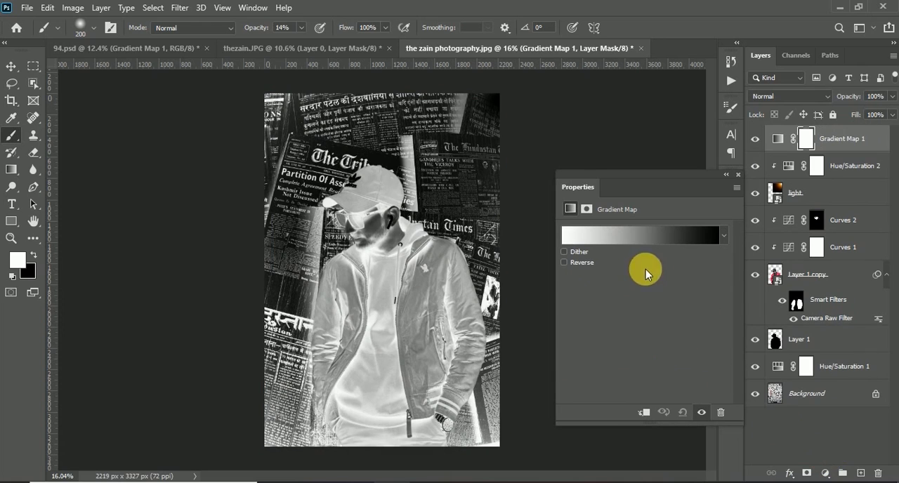
click(626, 235)
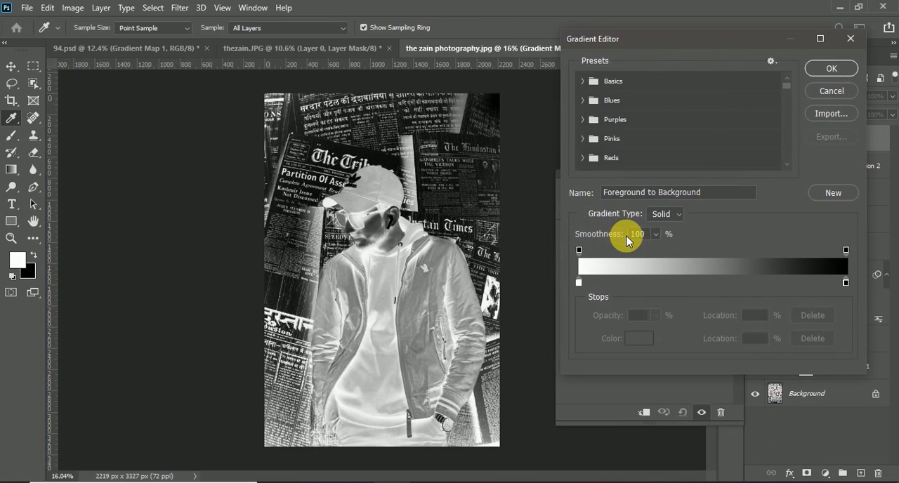
click(592, 103)
scroll(767, 152, down, 3)
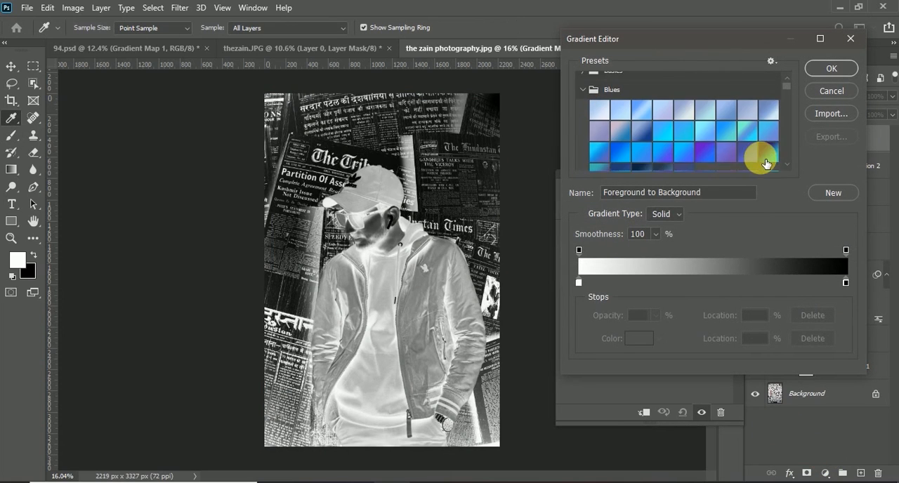
click(768, 132)
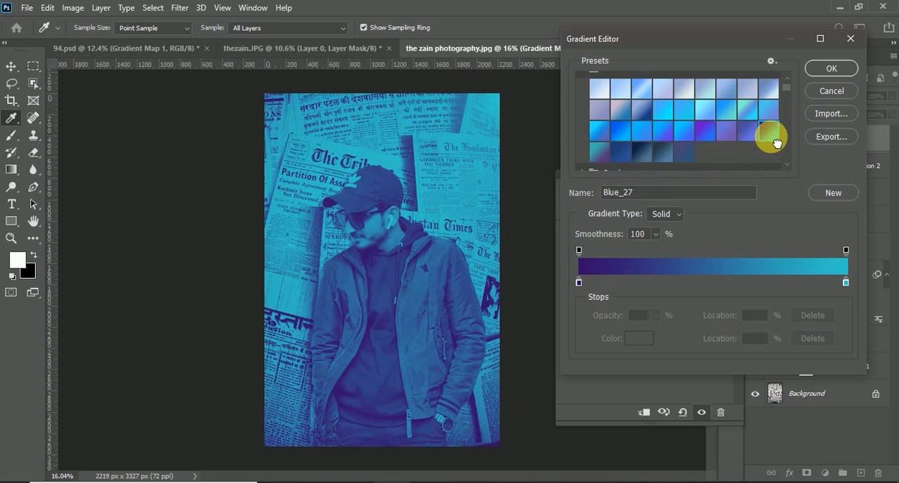
Shift the gradient's color midpoint to 65%, keeping the end stop colors #330d69 and #30c9cd, and apply the gradient.
click(578, 284)
click(714, 282)
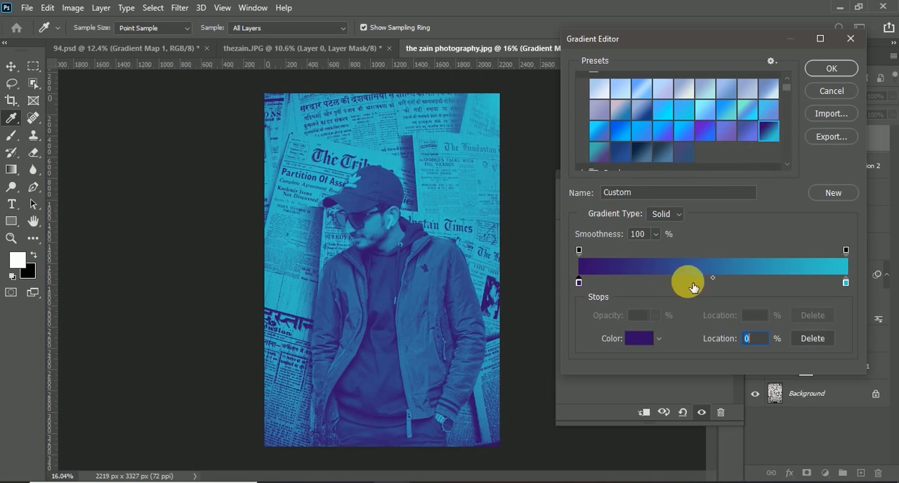
drag(714, 280, 654, 339)
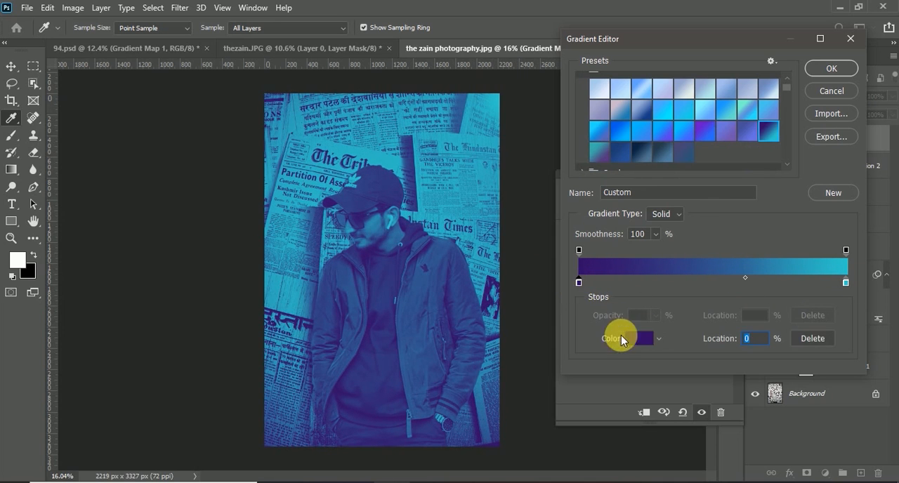
click(638, 339)
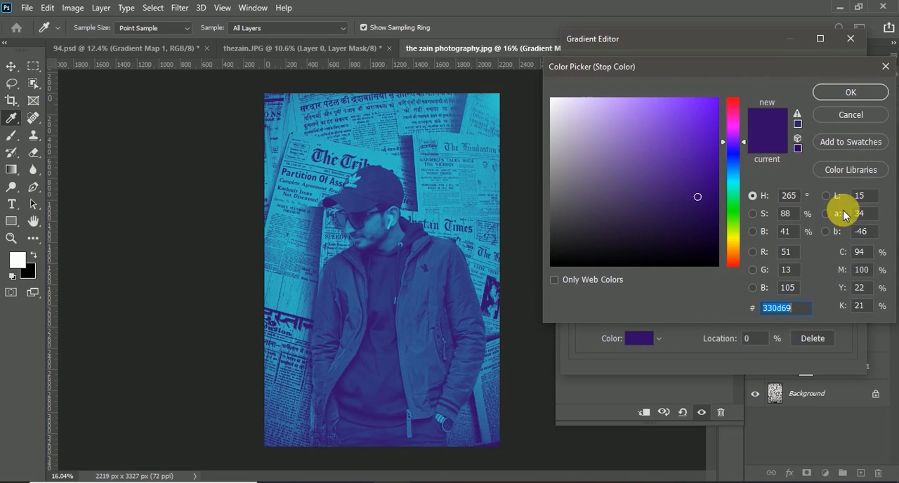
click(850, 92)
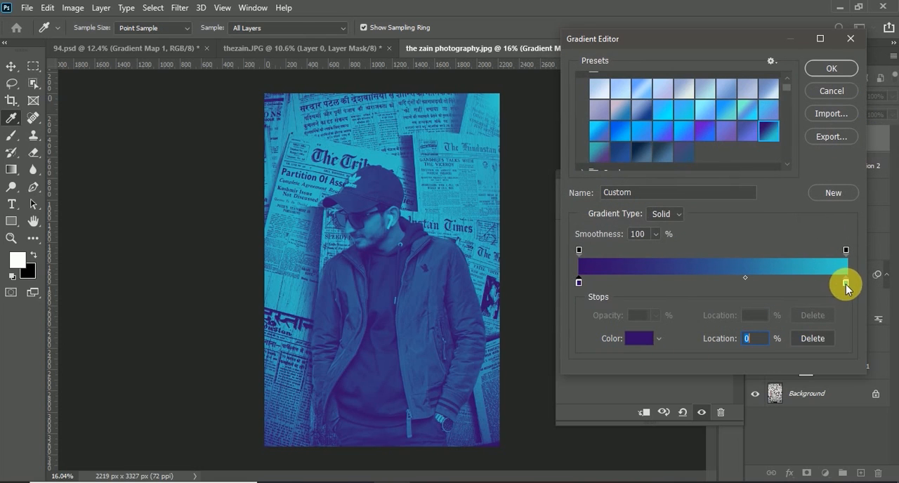
click(650, 343)
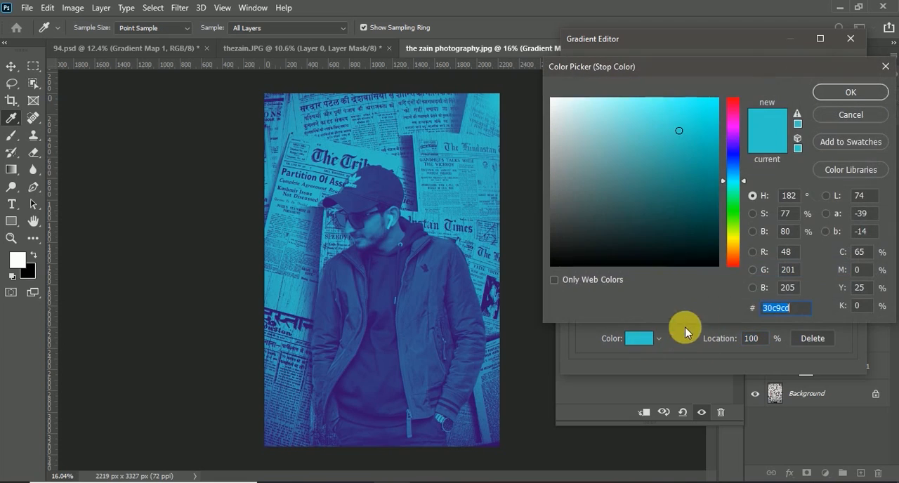
click(809, 314)
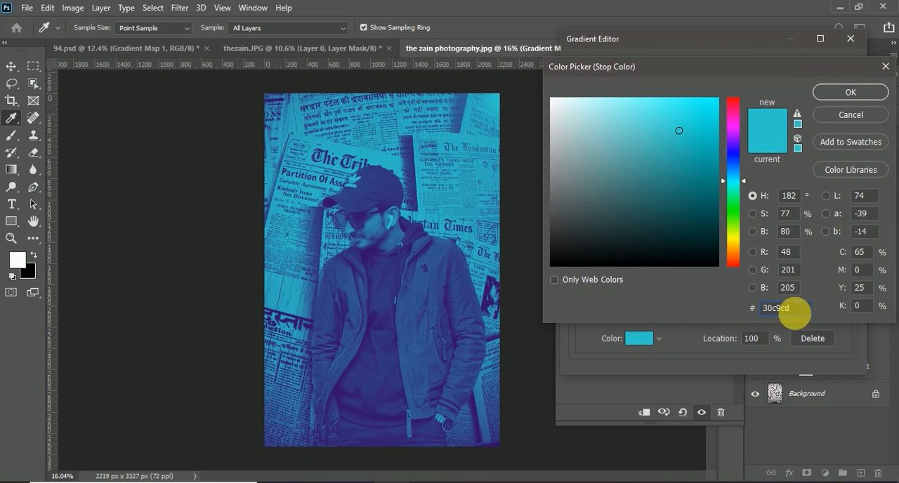
click(846, 92)
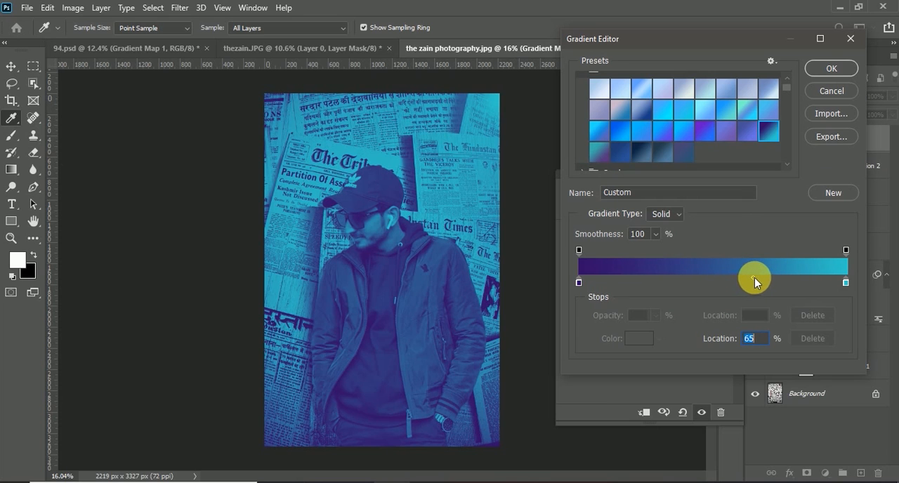
click(829, 66)
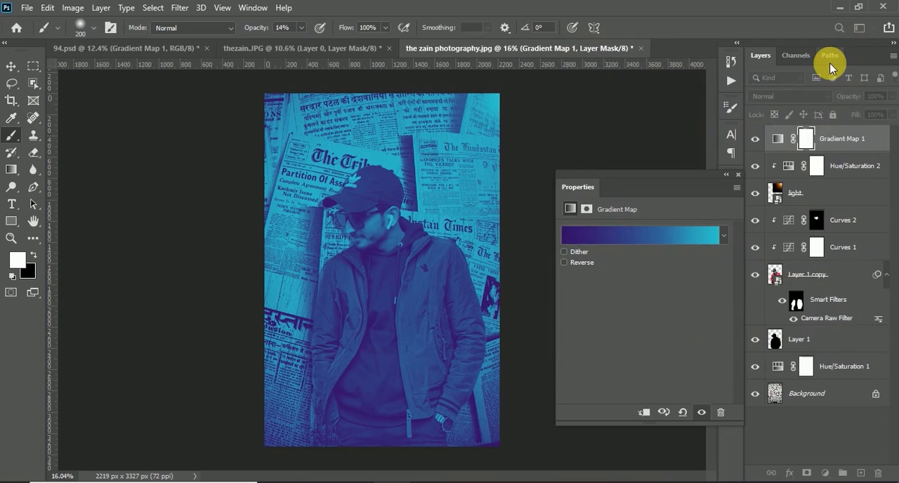
Set the Gradient Map 1 layer's blend mode to Soft Light.
click(738, 177)
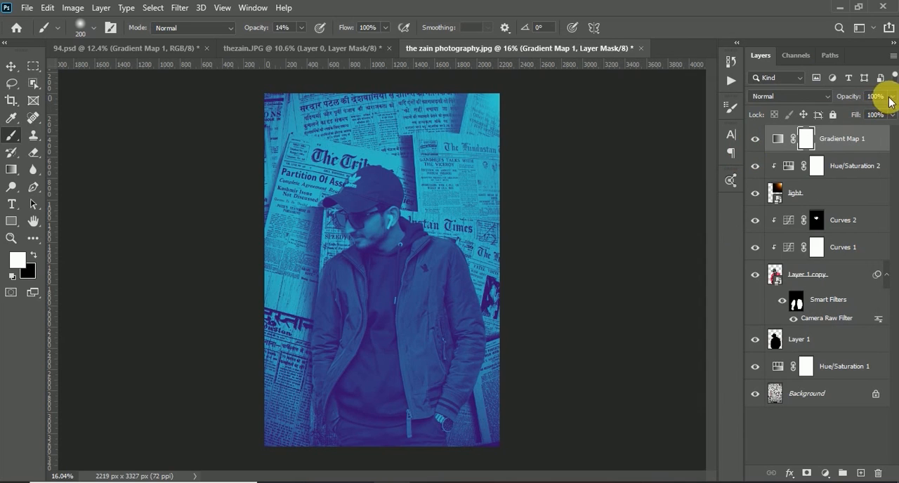
click(826, 97)
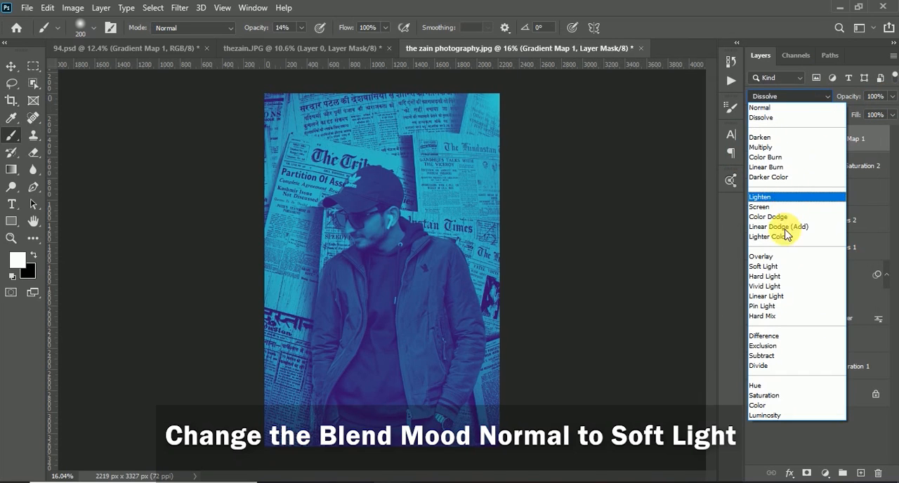
click(785, 267)
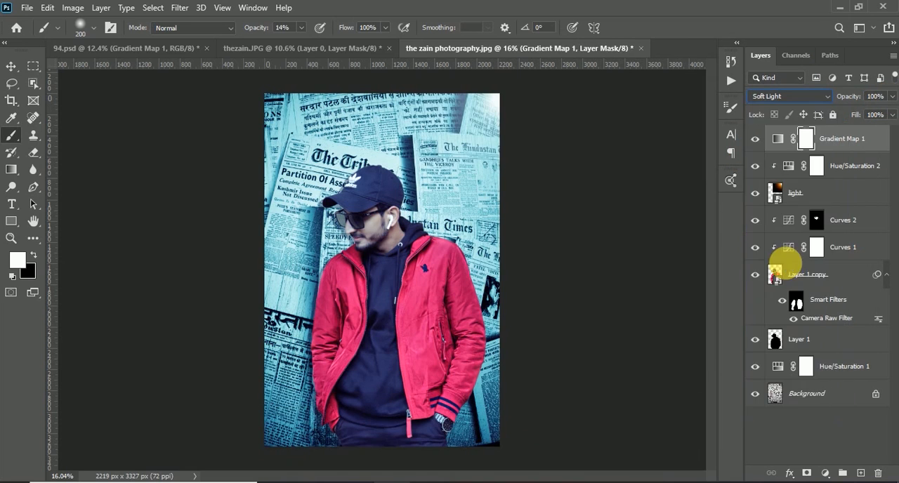
Split the Gradient Map layer's Blend If underlying-layer sliders to 0/187 and 82/255, and compare the image with the layer hidden and shown.
double_click(879, 143)
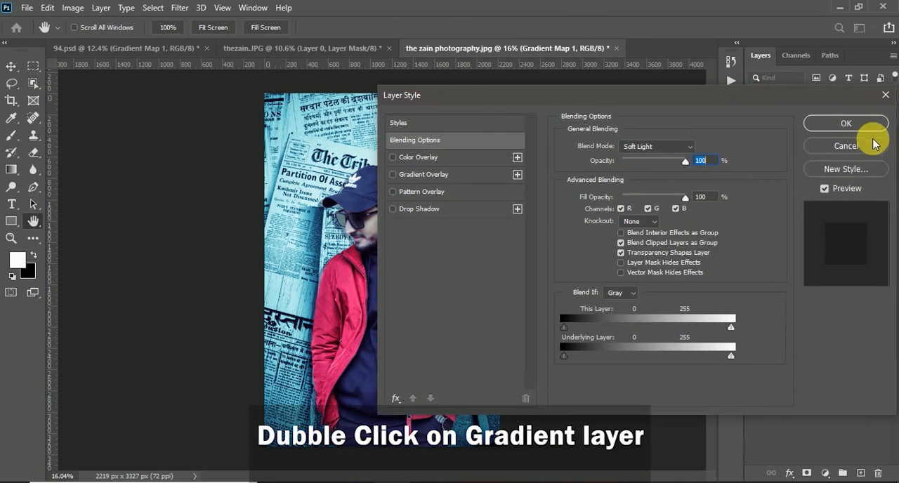
alt+click(565, 358)
drag(570, 358, 693, 359)
key(alt)
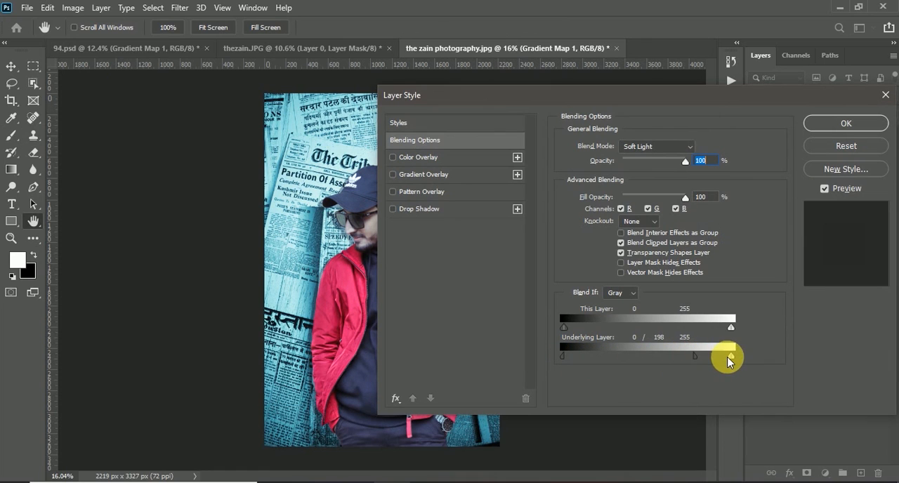
drag(728, 359, 659, 356)
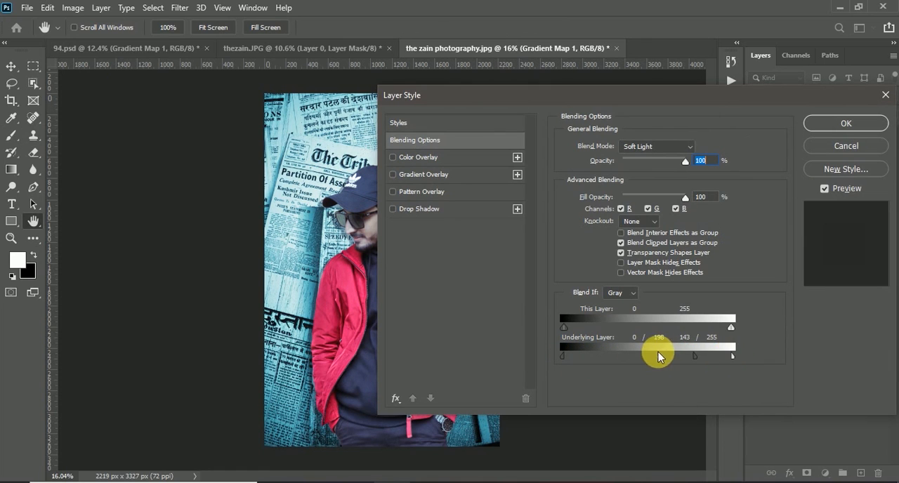
drag(447, 94, 571, 98)
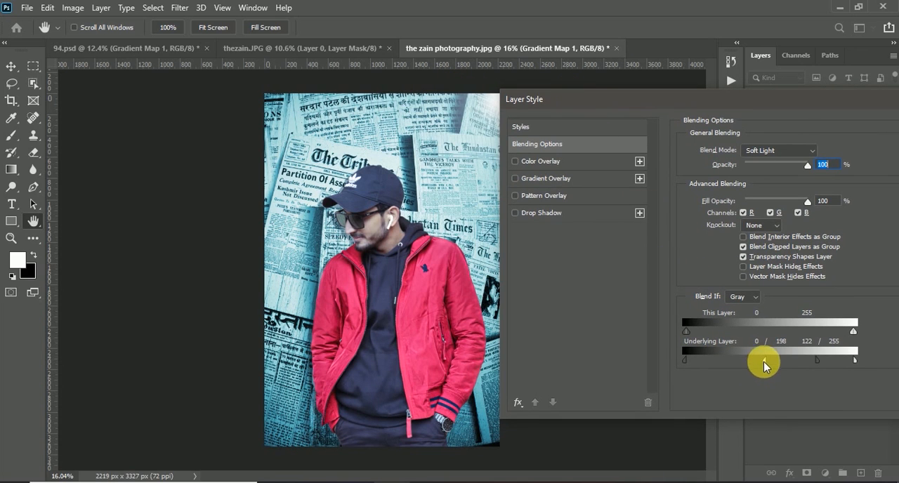
drag(815, 361, 819, 360)
drag(757, 360, 754, 360)
drag(716, 100, 601, 98)
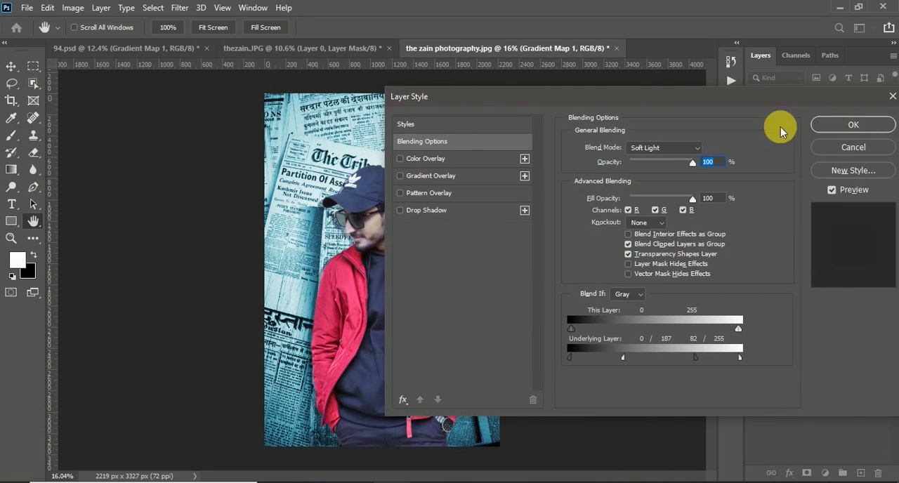
click(852, 124)
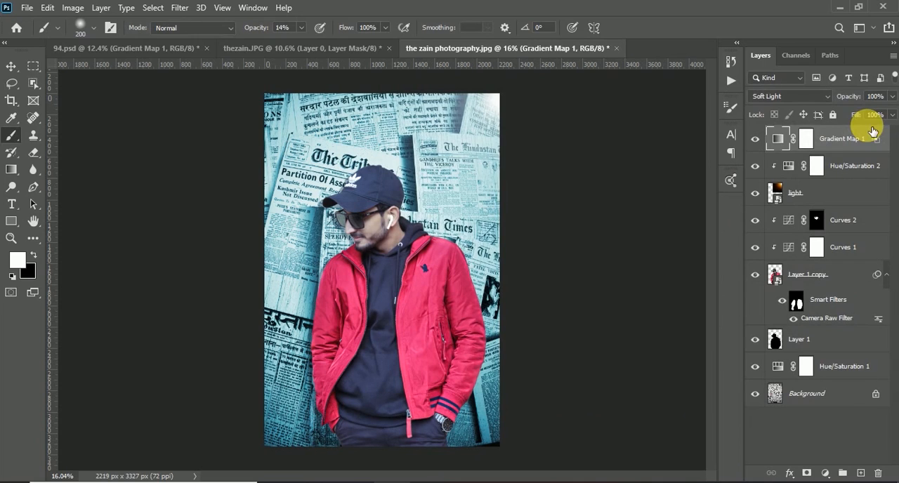
click(755, 141)
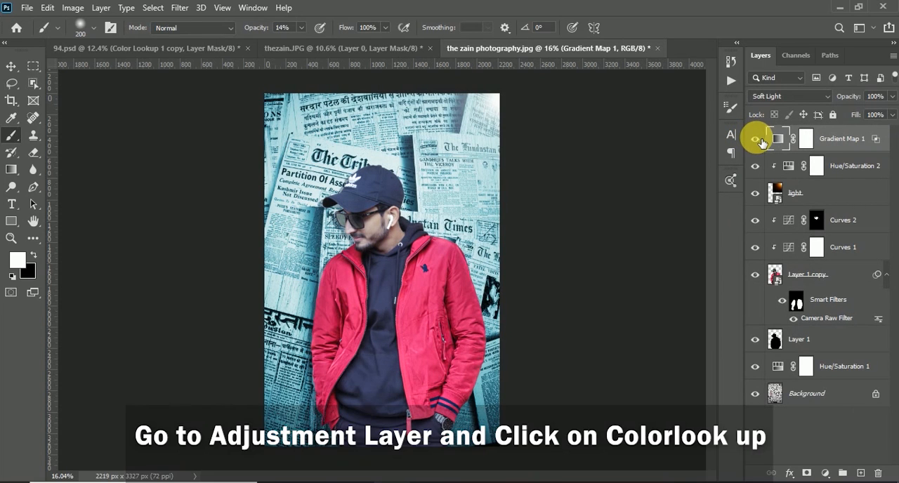
Add a Color Lookup adjustment with the Smokey device link profile and clip it to Gradient Map 1.
click(826, 472)
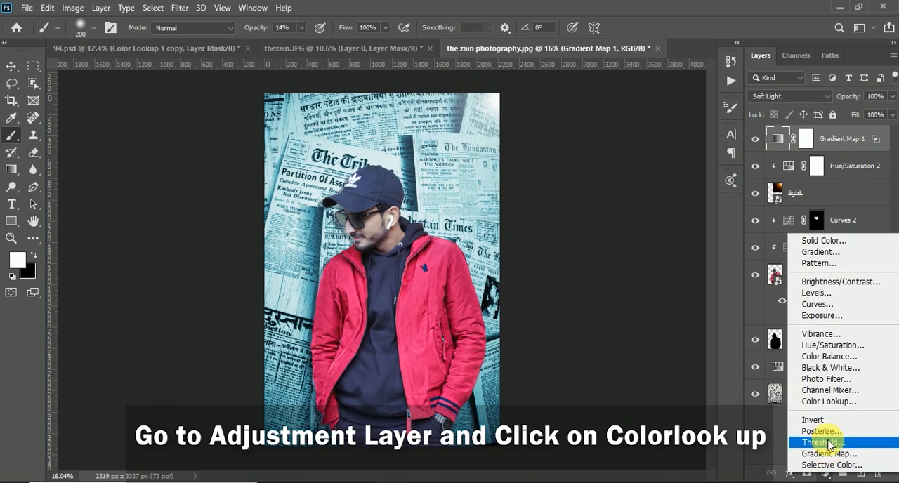
click(829, 403)
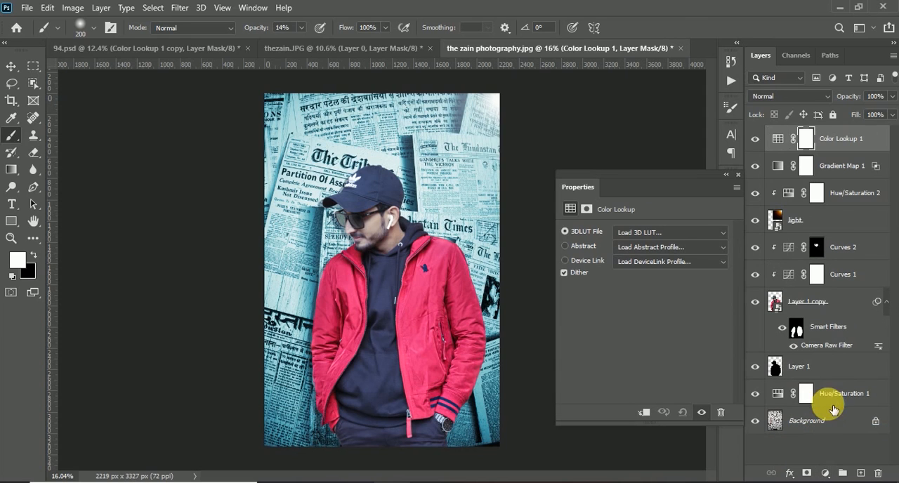
click(692, 261)
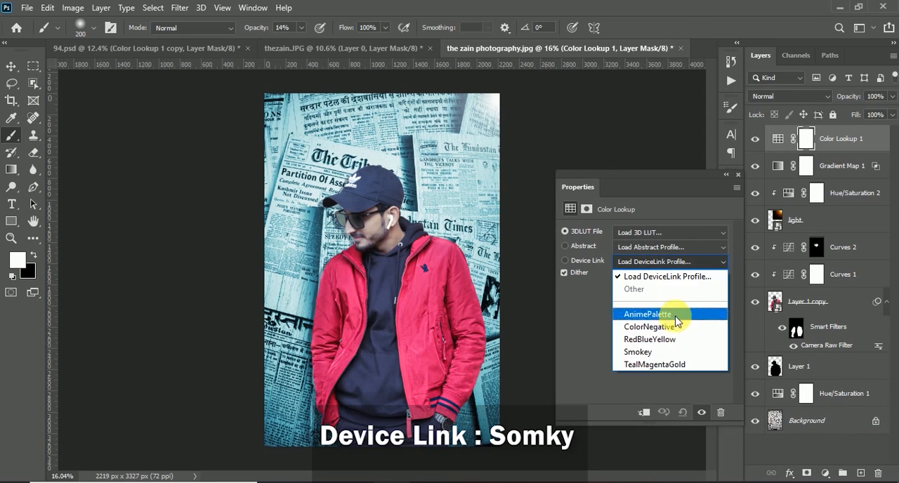
click(654, 350)
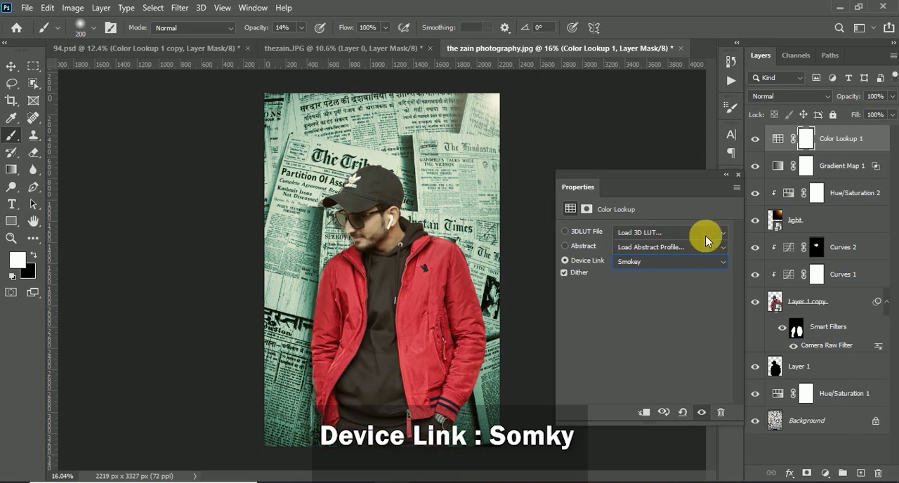
click(737, 175)
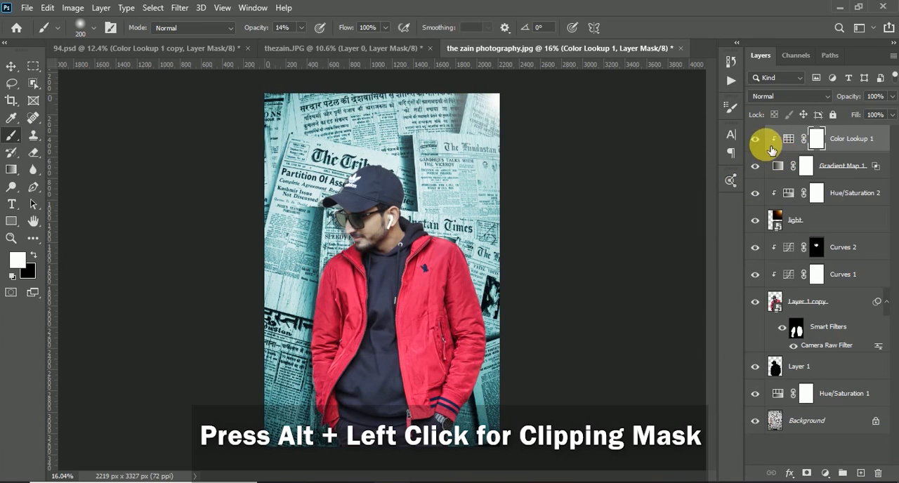
alt+click(764, 144)
Reduce the Color Lookup 1 layer's opacity to 53% and compare the image with and without it.
click(891, 96)
drag(857, 111, 864, 110)
click(750, 134)
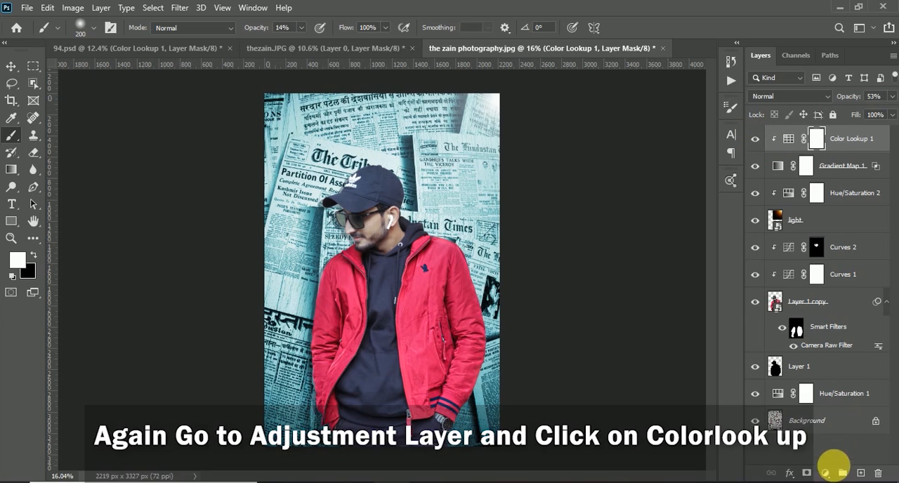
Add a second, unclipped Color Lookup adjustment above Color Lookup 1 using the Smokey device link profile.
click(826, 473)
click(827, 399)
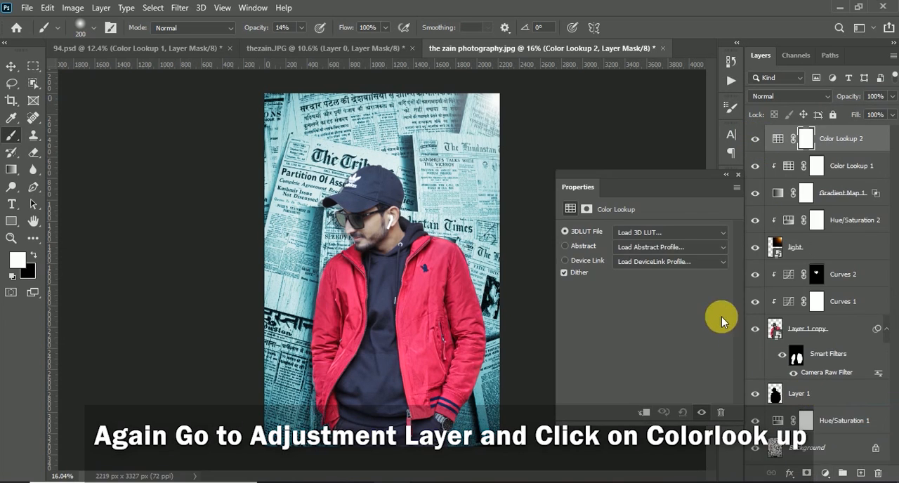
click(691, 265)
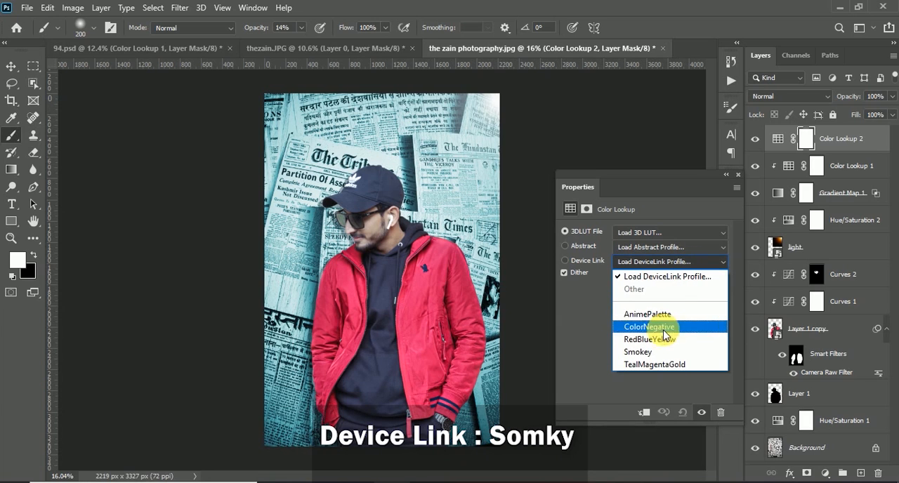
click(655, 351)
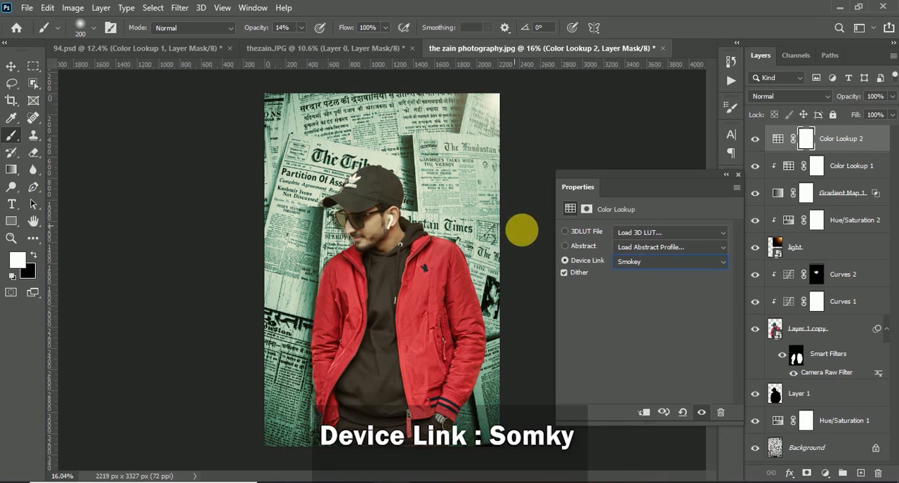
click(737, 174)
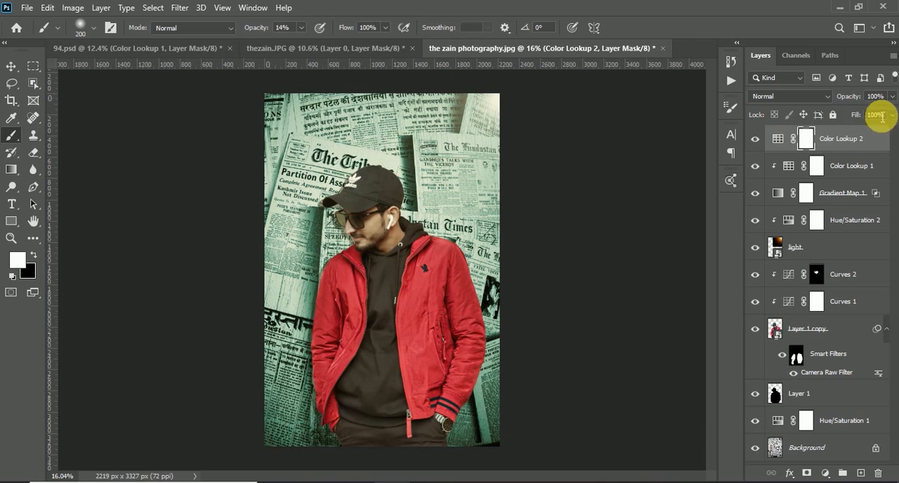
Reduce the Color Lookup 2 layer's opacity to 72% and compare the image with and without it.
click(892, 115)
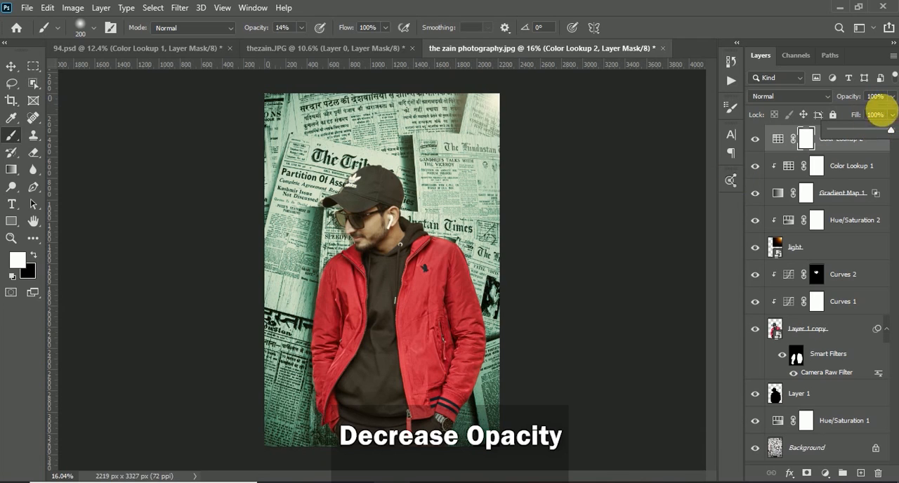
click(892, 97)
drag(890, 112, 866, 113)
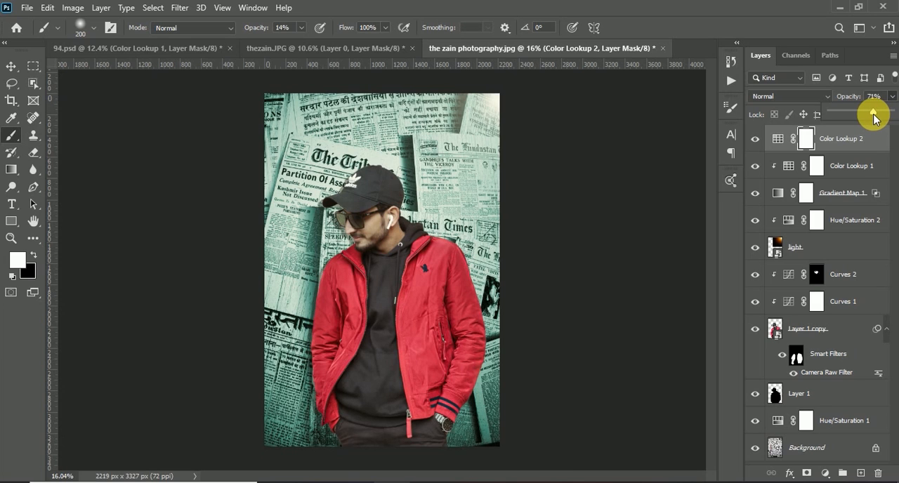
click(753, 140)
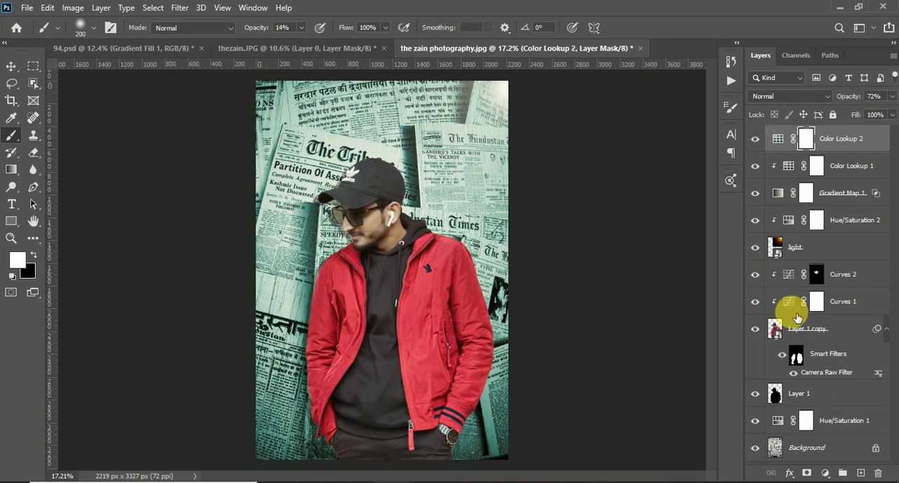
Add a Gradient fill layer above Color Lookup 2 using the color-to-transparent preset from the Basics group.
click(825, 473)
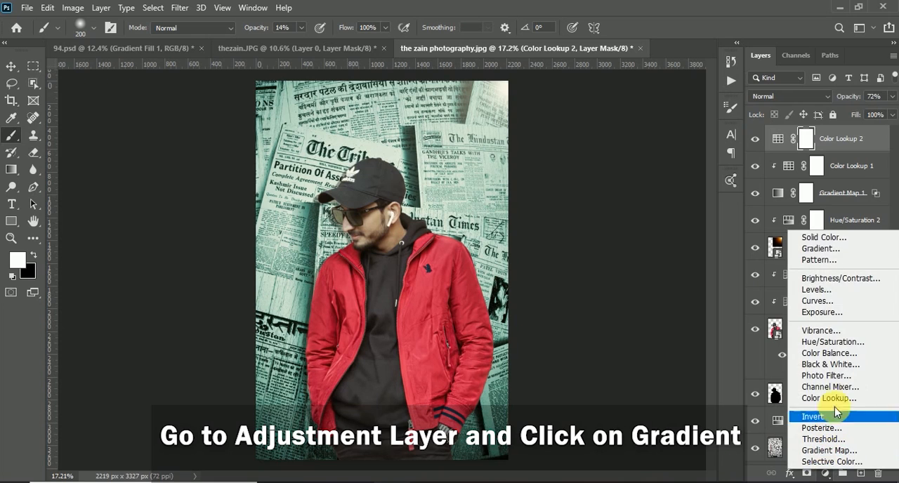
click(833, 249)
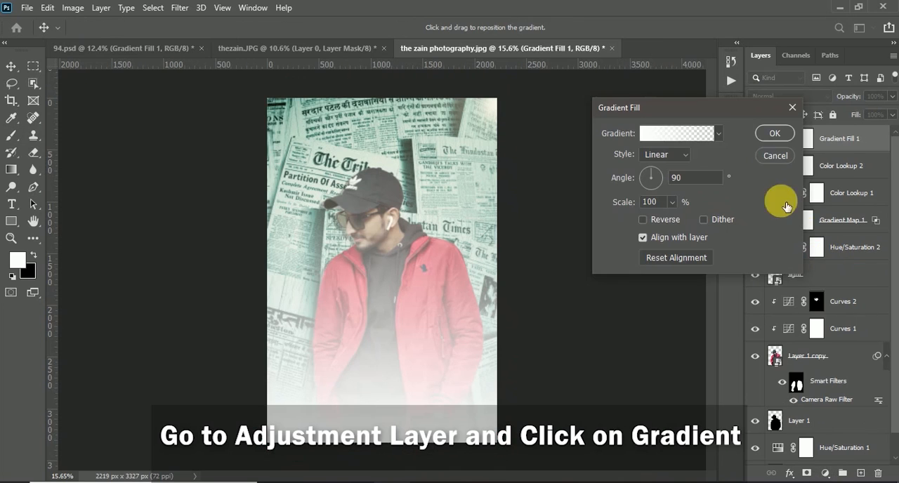
click(680, 132)
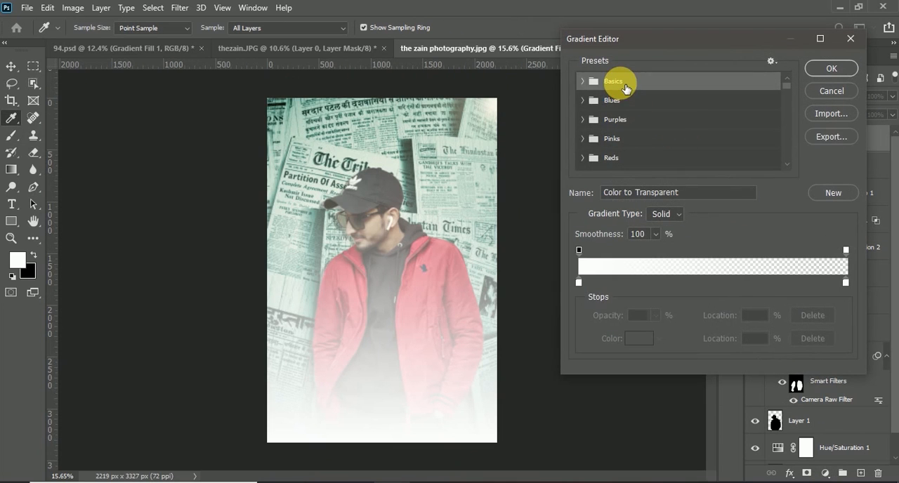
click(584, 82)
click(625, 101)
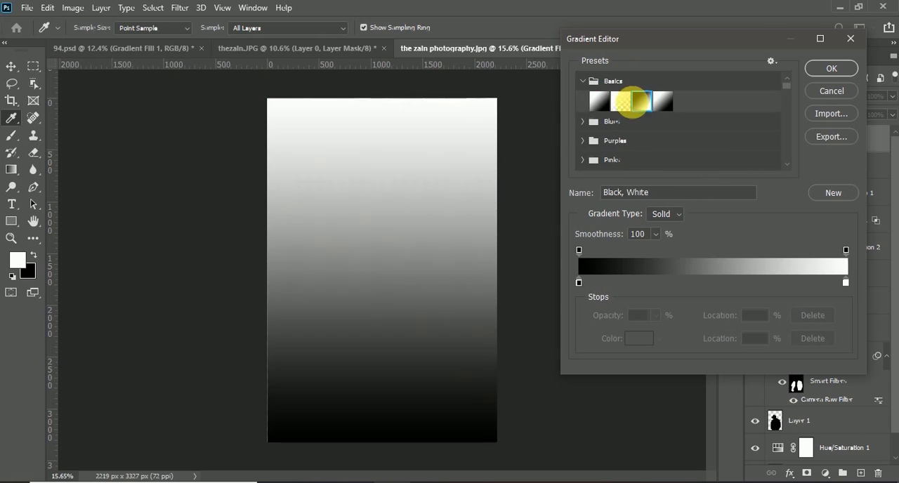
click(626, 104)
Set the start and end color stops of the fill gradient to black (000000).
click(579, 282)
click(649, 340)
drag(664, 222, 548, 268)
click(856, 96)
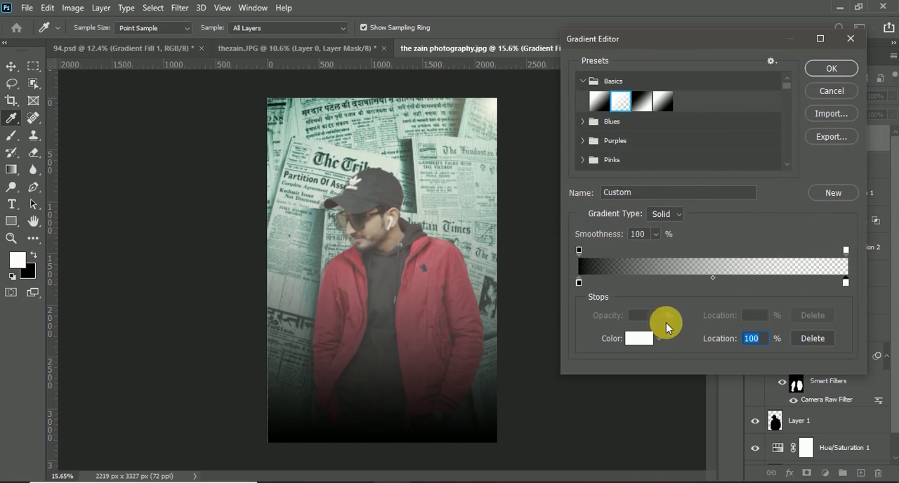
click(644, 337)
drag(670, 217, 445, 289)
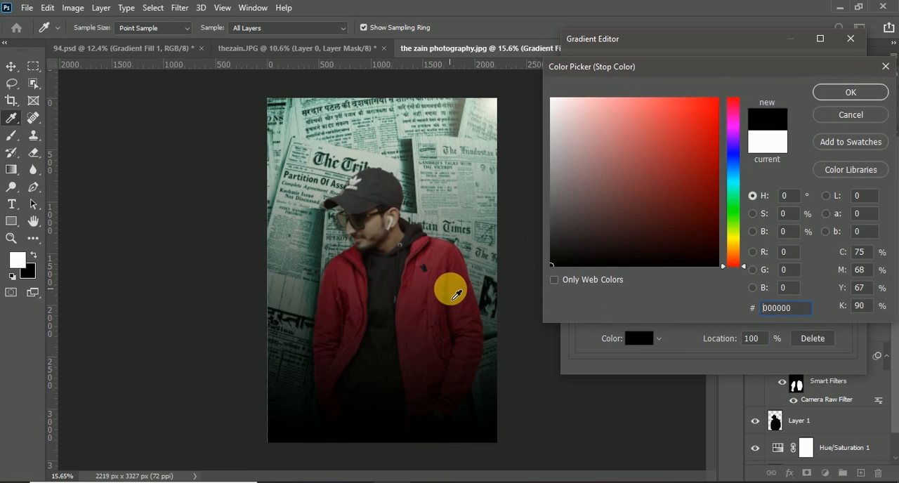
click(842, 92)
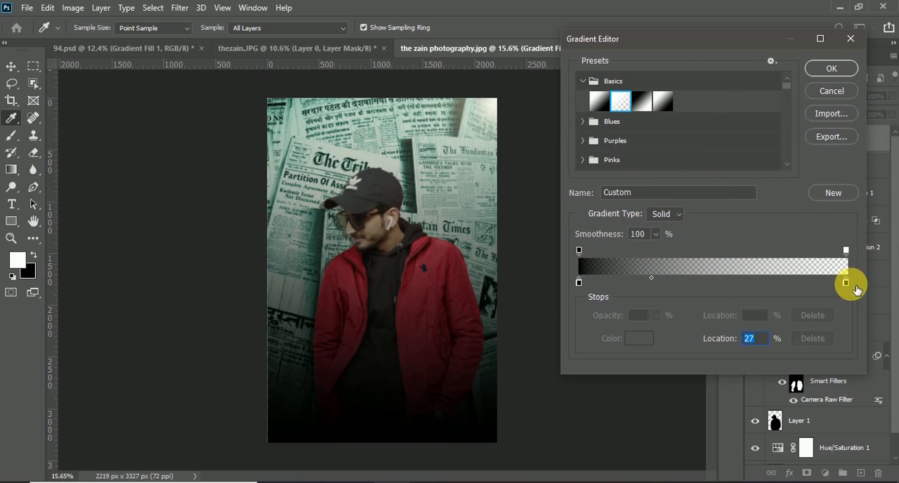
Move the gradient's 0% opacity stop to about 49% location and apply the Gradient Fill at 177% scale.
drag(844, 251, 725, 253)
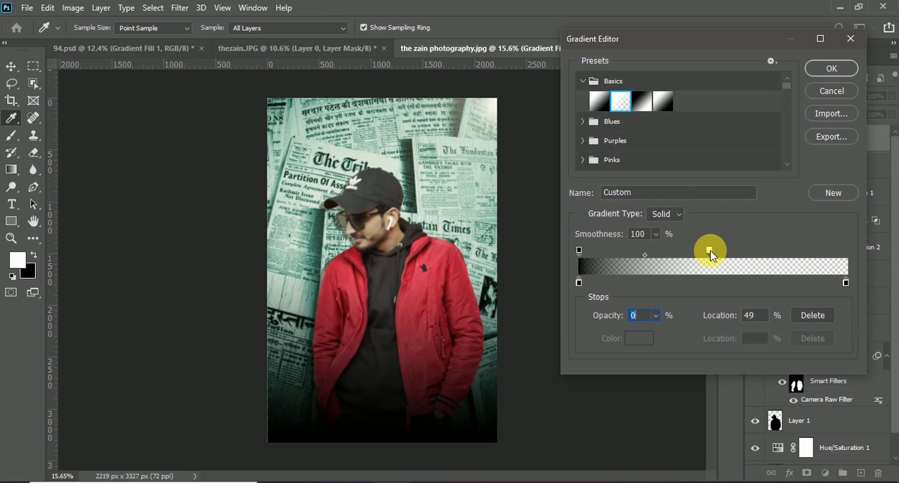
click(830, 72)
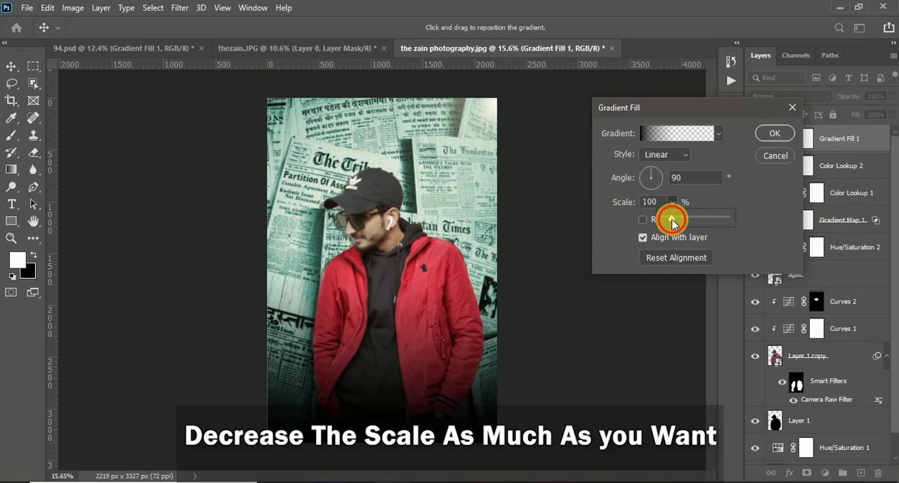
drag(677, 219, 677, 221)
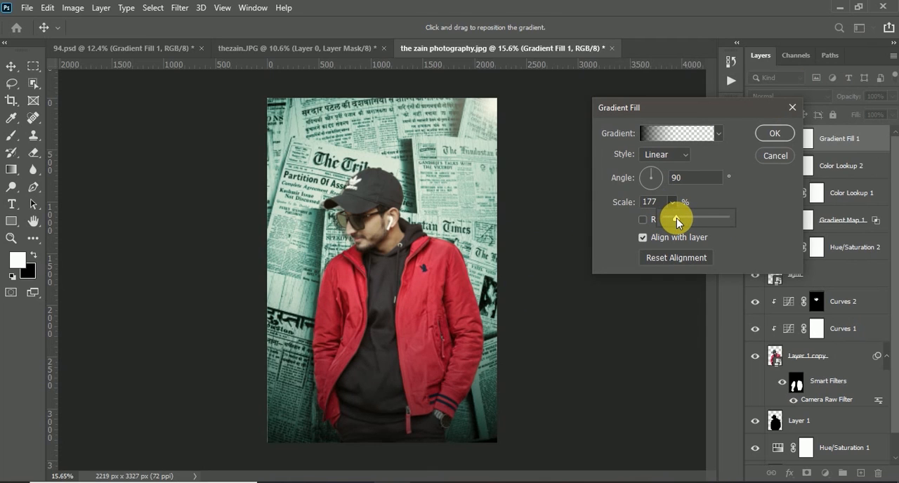
click(773, 133)
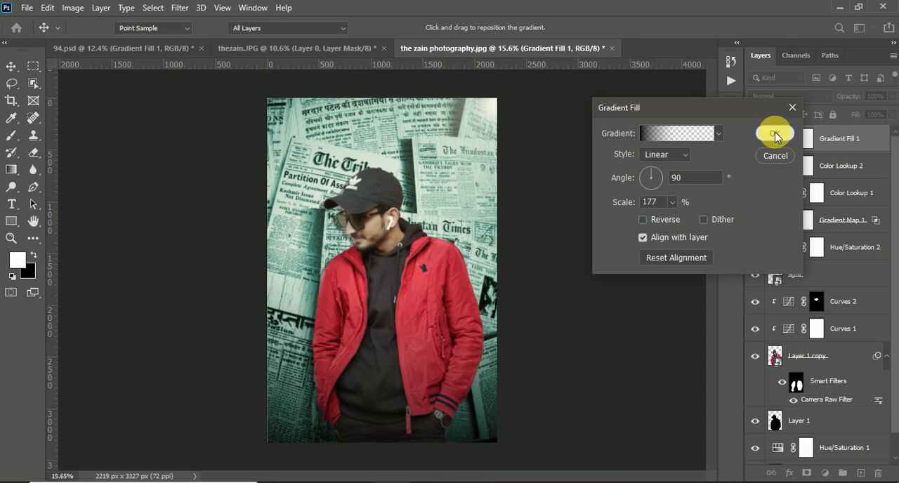
click(773, 133)
click(757, 145)
click(756, 145)
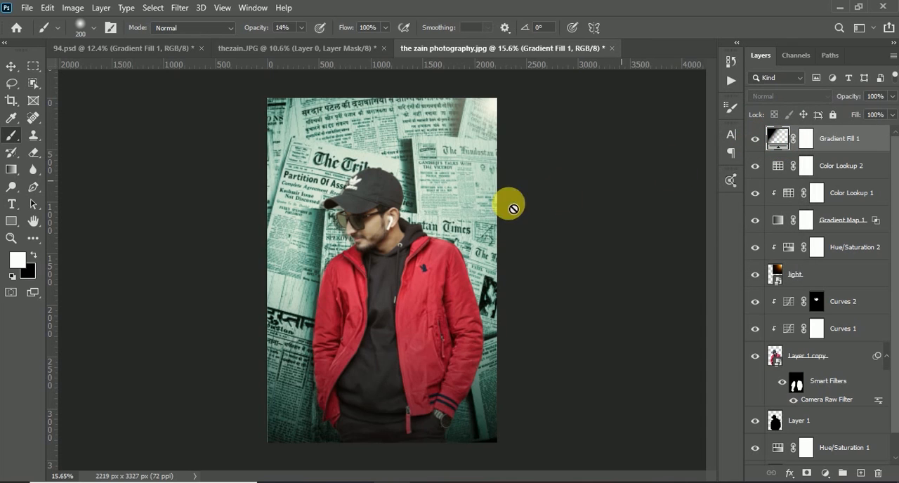
Reopen the Gradient Fill 1 settings and set the gradient scale to 188%.
scroll(486, 239, up, 1)
double_click(775, 138)
click(672, 204)
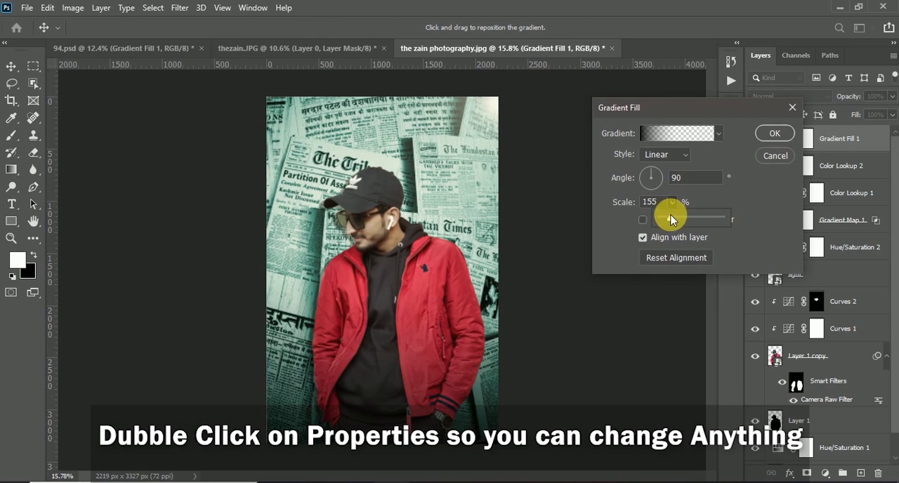
drag(669, 222, 676, 220)
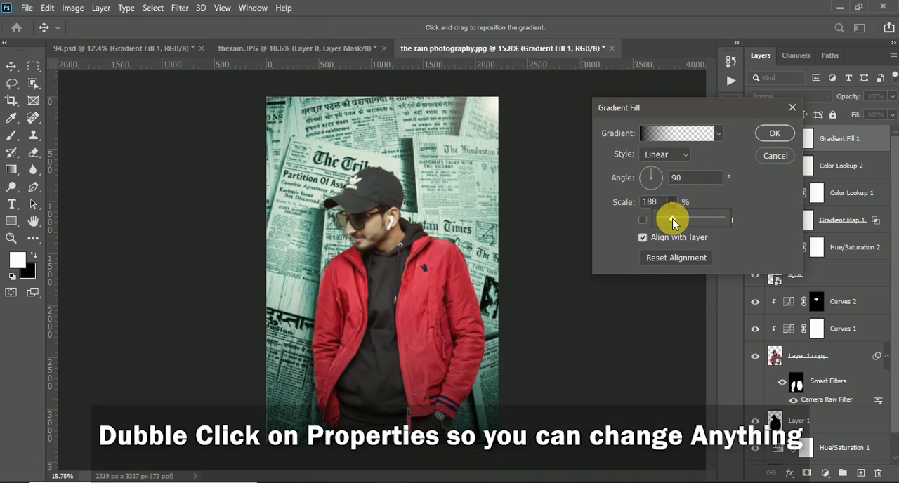
click(770, 130)
scroll(548, 202, down, 4)
scroll(548, 202, up, 2)
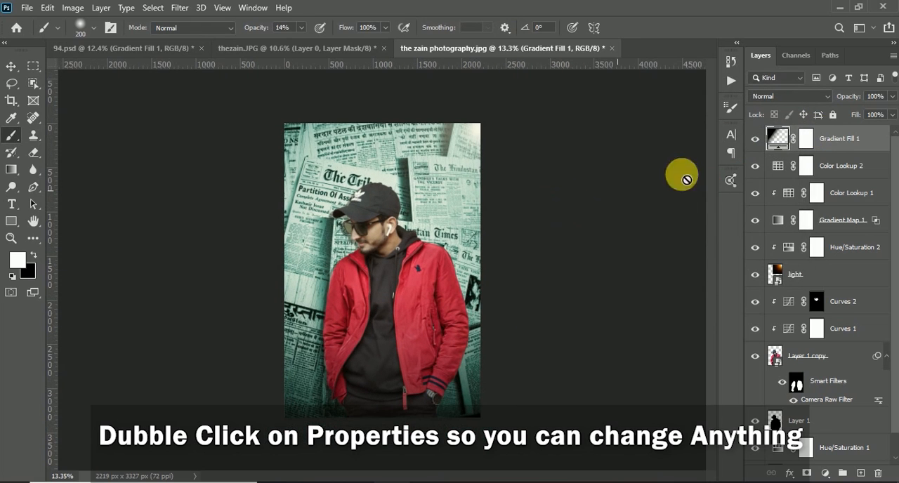
Review the settings of the Color Lookup 2, Color Lookup 1 and Hue/Saturation 2 adjustments, and inspect the composite up close.
double_click(778, 166)
click(737, 174)
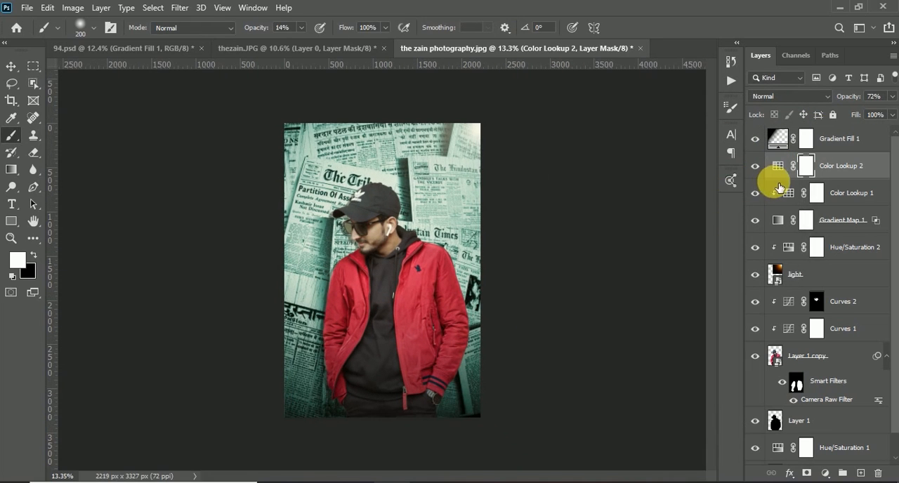
double_click(782, 194)
click(786, 195)
double_click(788, 248)
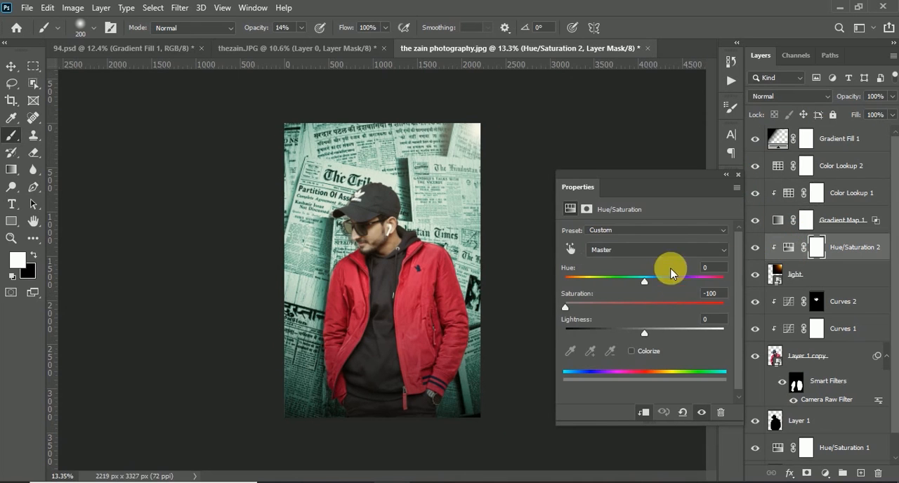
click(737, 175)
scroll(467, 237, down, 1)
scroll(435, 232, up, 1)
scroll(403, 231, down, 1)
scroll(379, 214, up, 1)
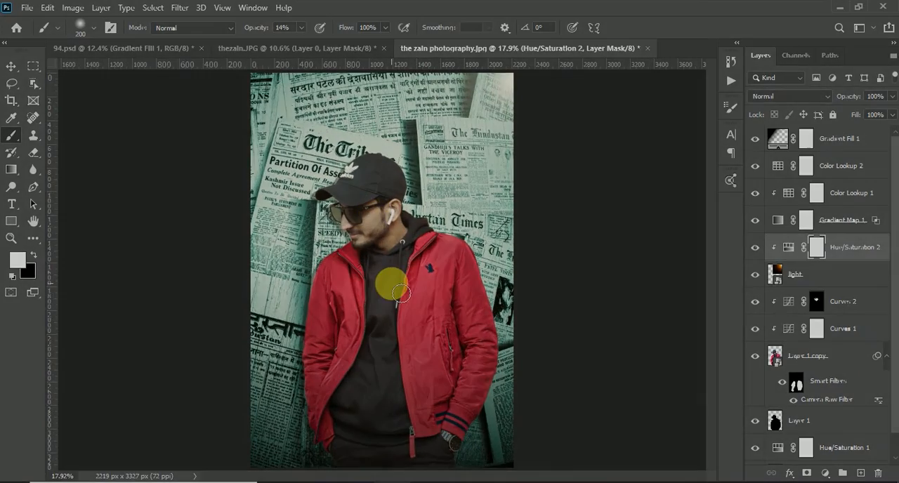